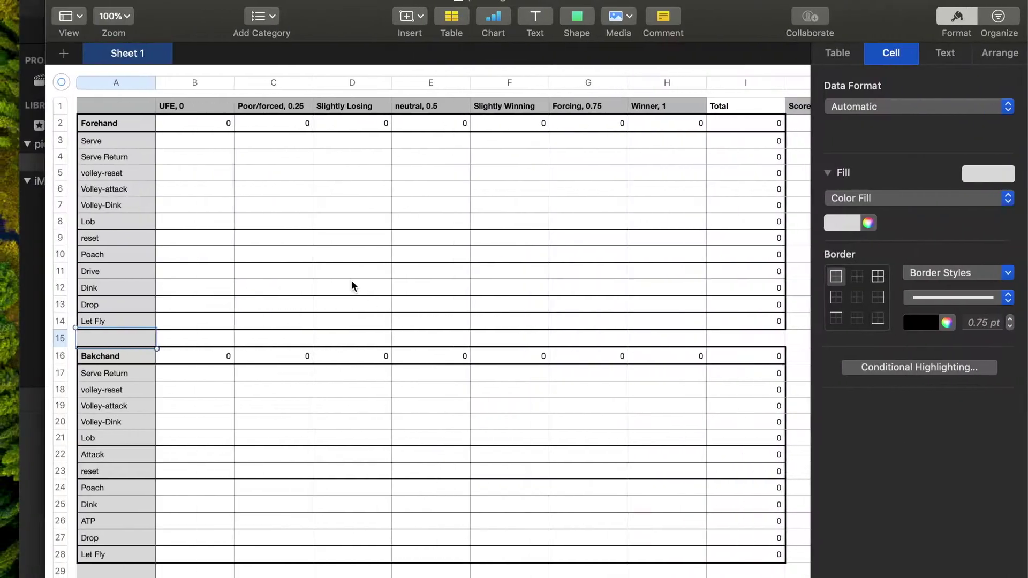
# Step: Review the table by selecting the Forehand and Bakchand blocks and the forehand shot names
pyautogui.hscroll(1, 351, 281)
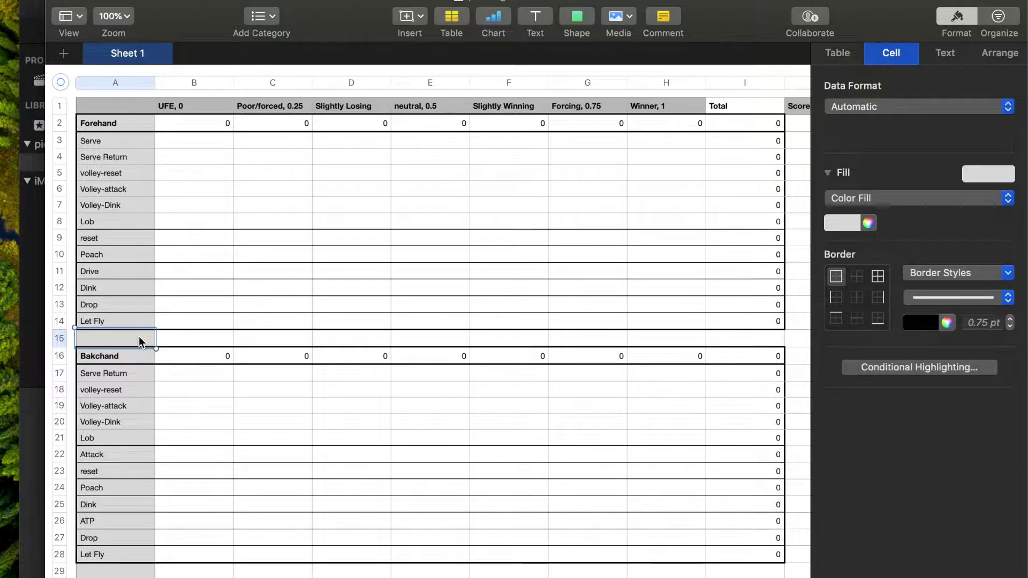
pyautogui.scroll(1, 139, 336)
pyautogui.hscroll(2, 139, 337)
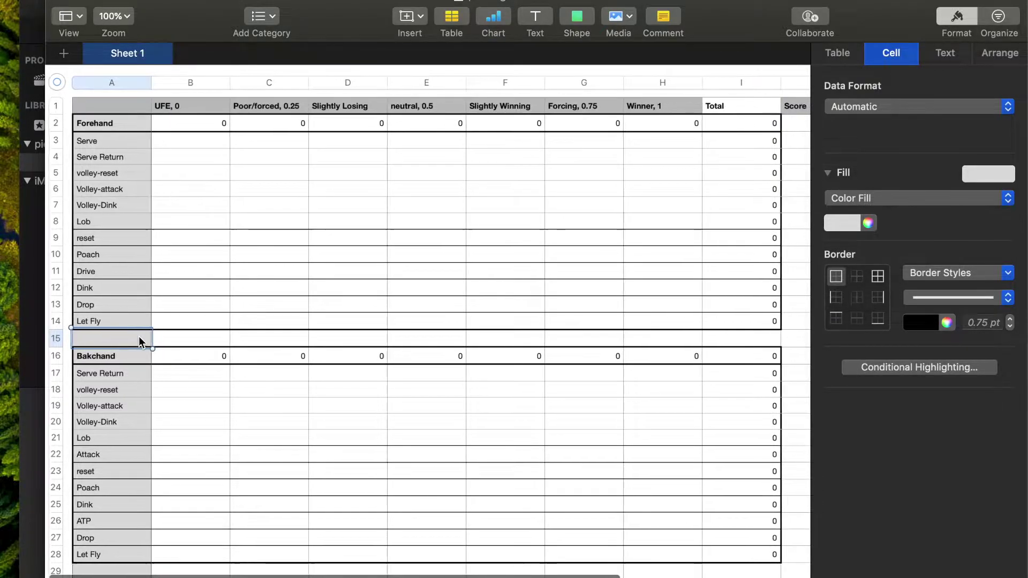
pyautogui.hscroll(-2, 139, 336)
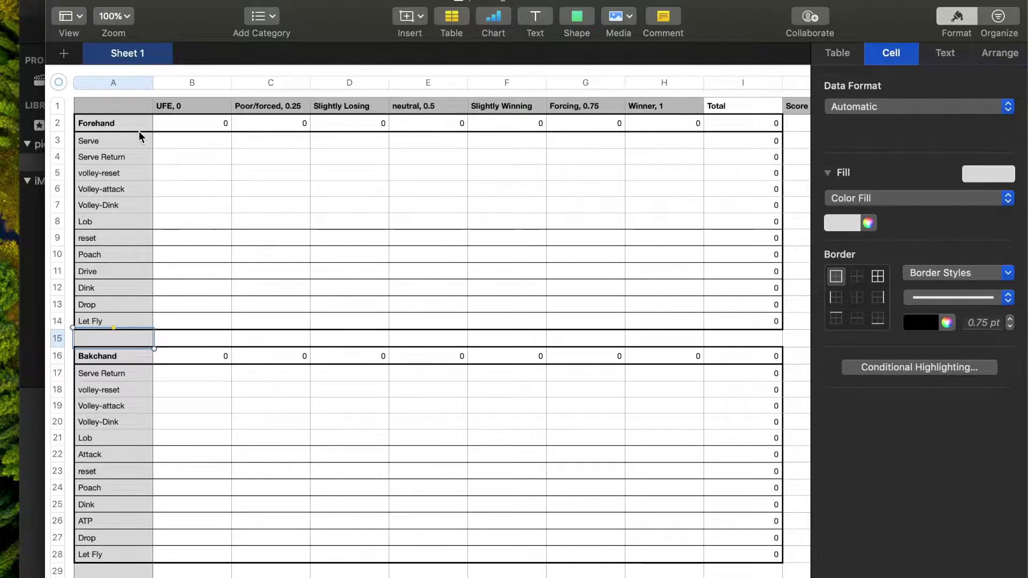
pyautogui.moveTo(140, 130); pyautogui.dragTo(696, 319)
pyautogui.moveTo(131, 358); pyautogui.dragTo(657, 565)
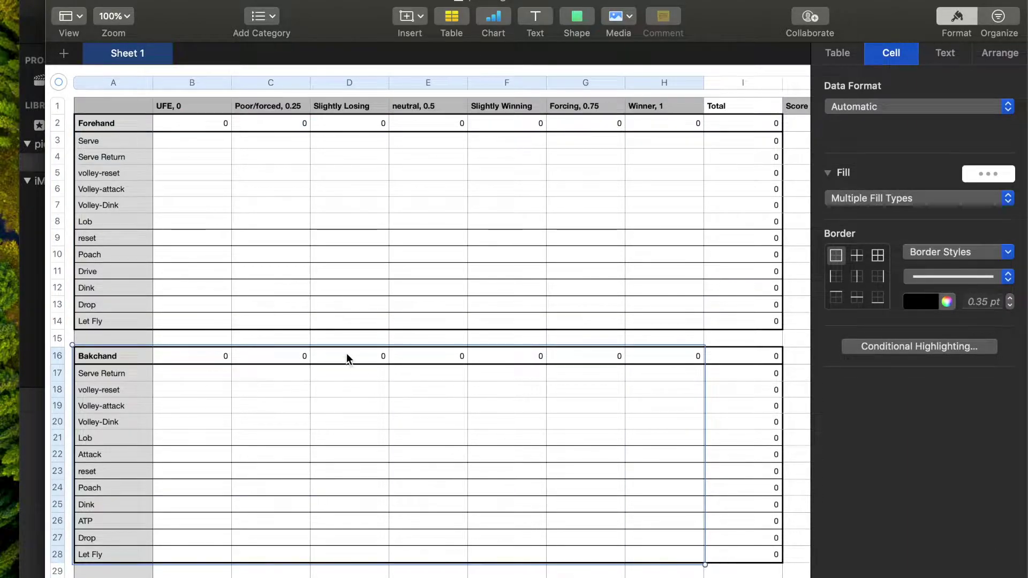
pyautogui.click(132, 139)
pyautogui.moveTo(132, 139); pyautogui.dragTo(122, 328)
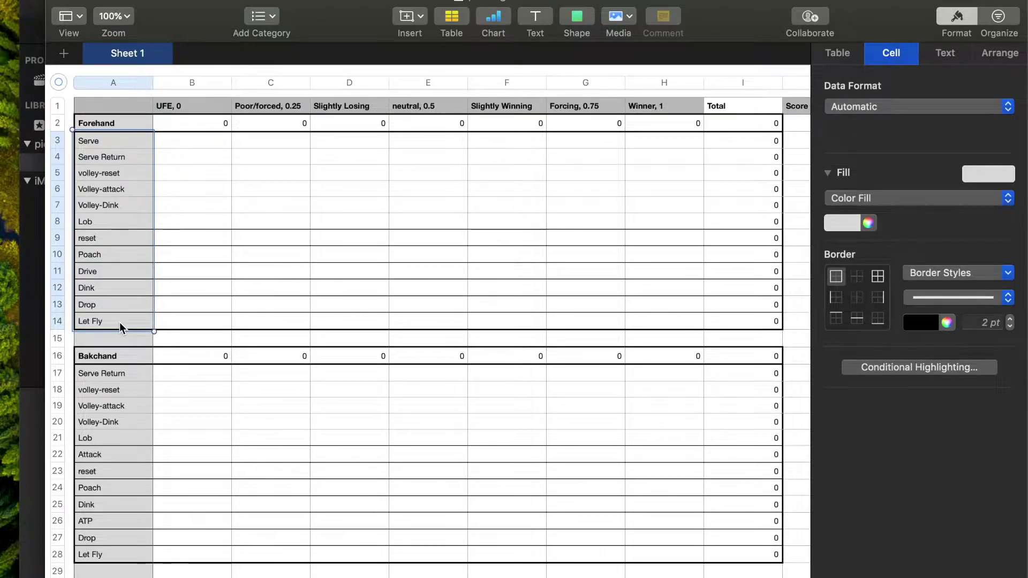
pyautogui.click(203, 321)
# Step: Insert a row above Poach (row 10) and label it Erne
pyautogui.click(58, 256)
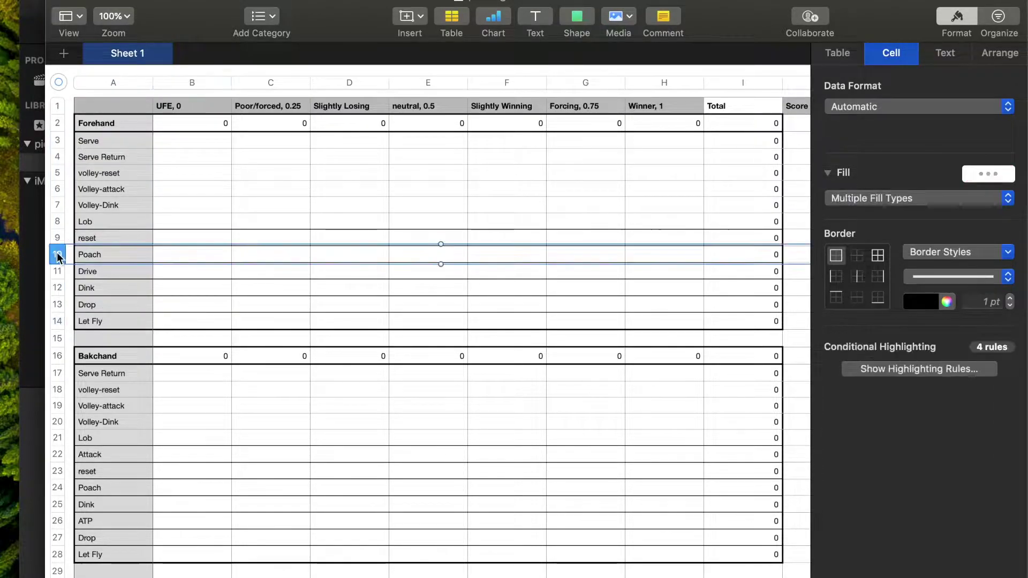
pyautogui.rightClick(58, 256)
pyautogui.click(101, 280)
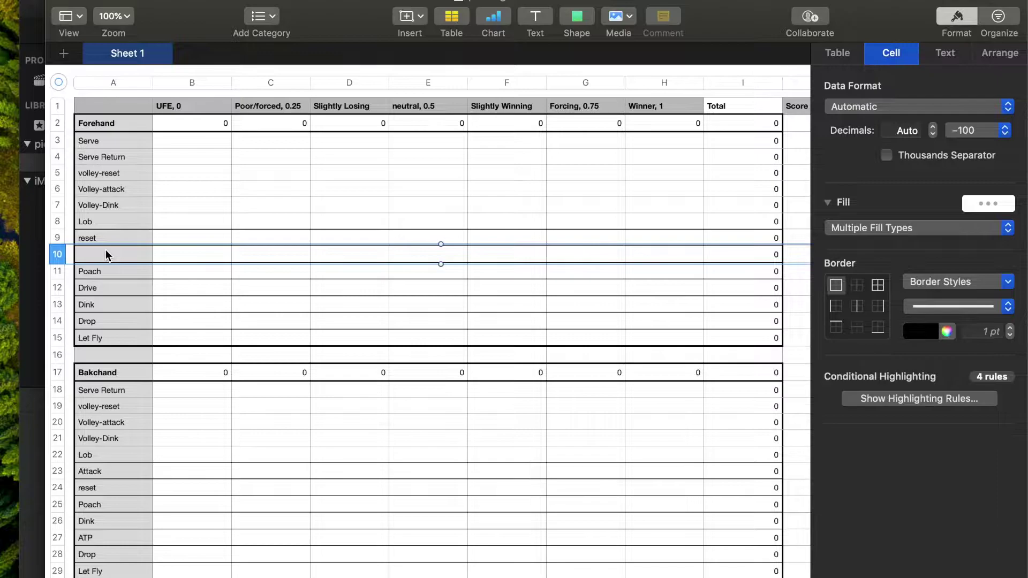
pyautogui.click(106, 251)
pyautogui.write('Erne')
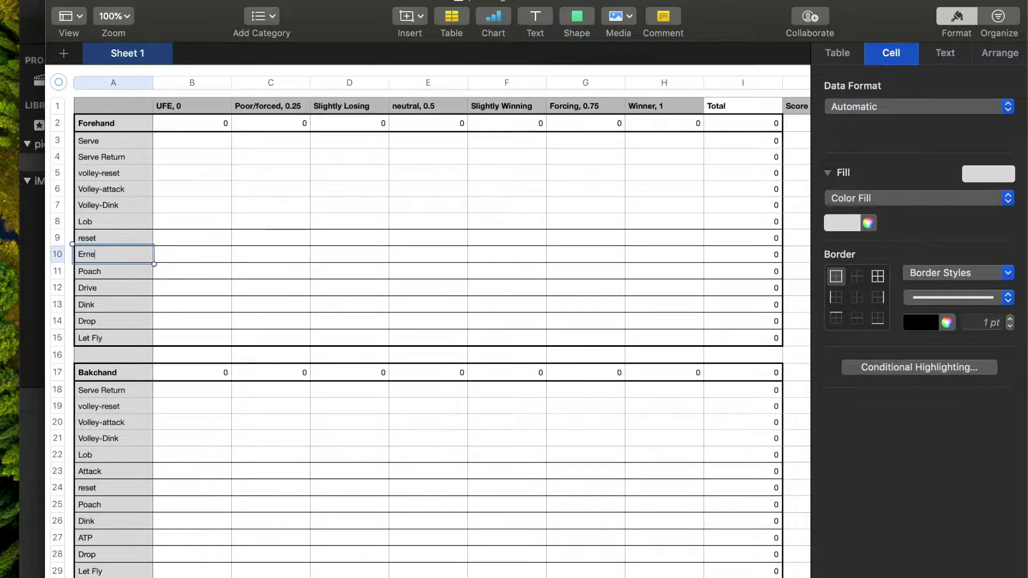
pyautogui.click(232, 282)
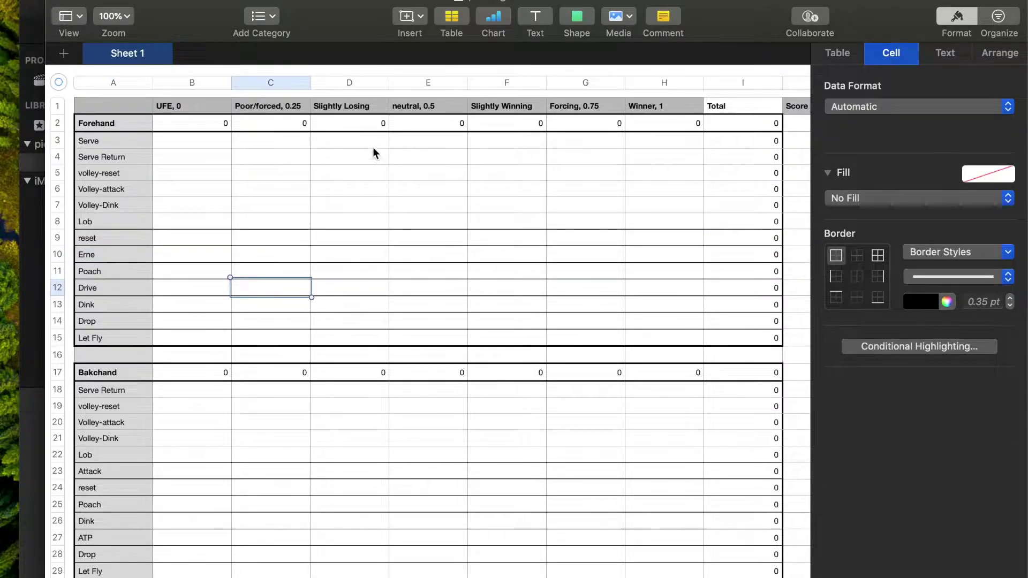
# Step: Record 2 unforced errors for forehand Serve Return, correcting an initial entry of 1
pyautogui.click(211, 85)
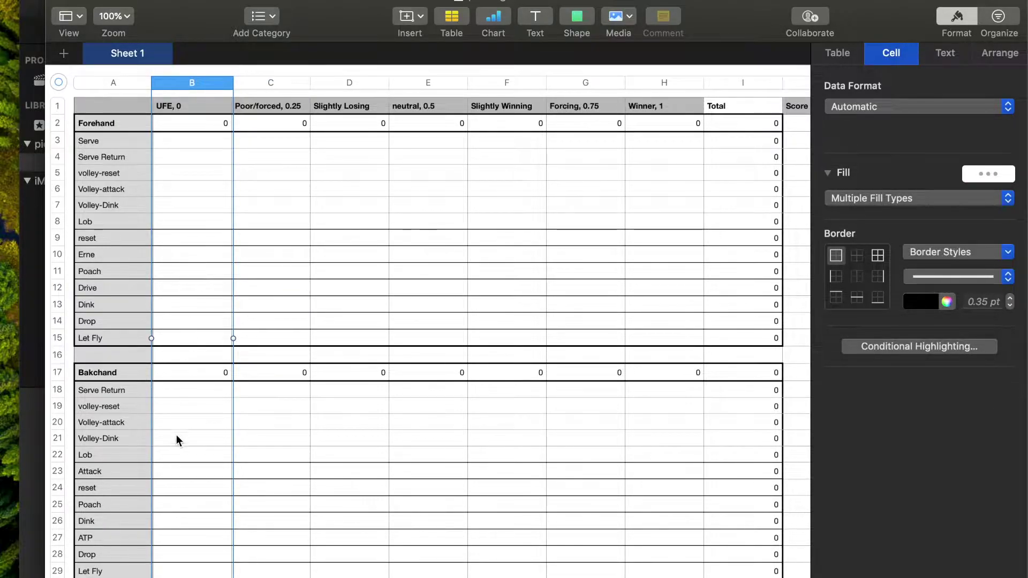
pyautogui.click(200, 156)
pyautogui.write('1')
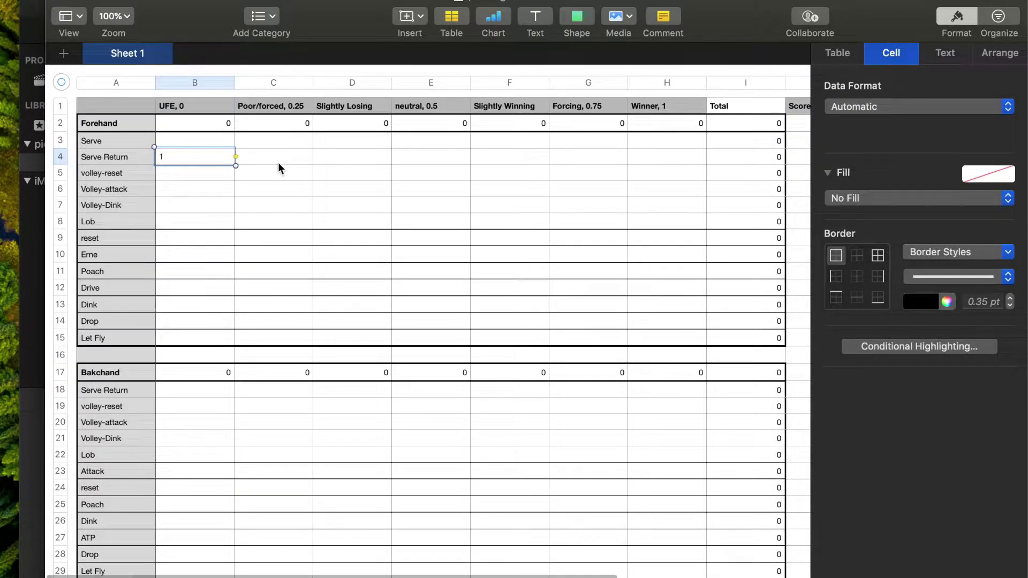
pyautogui.click(280, 187)
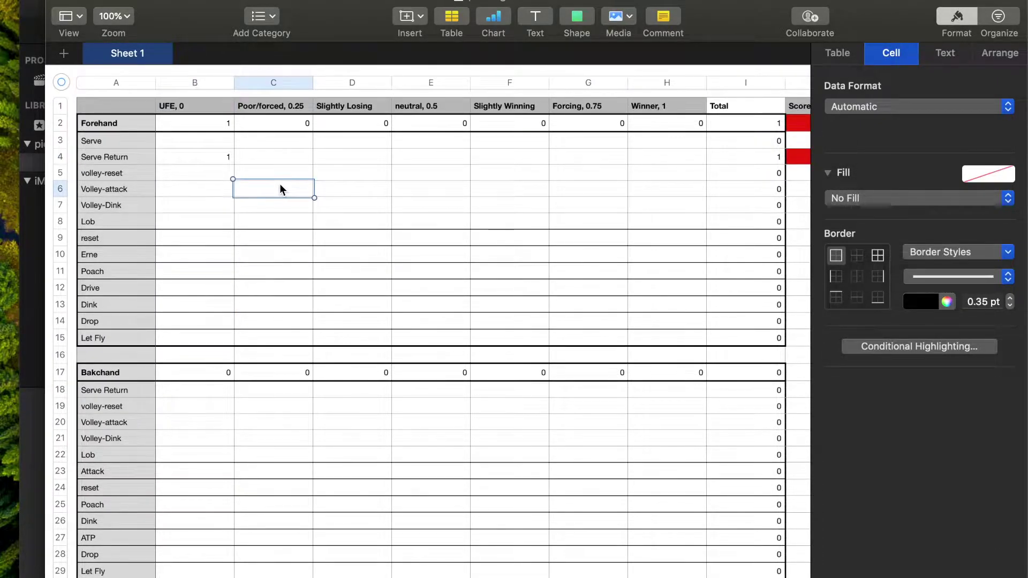
pyautogui.click(202, 162)
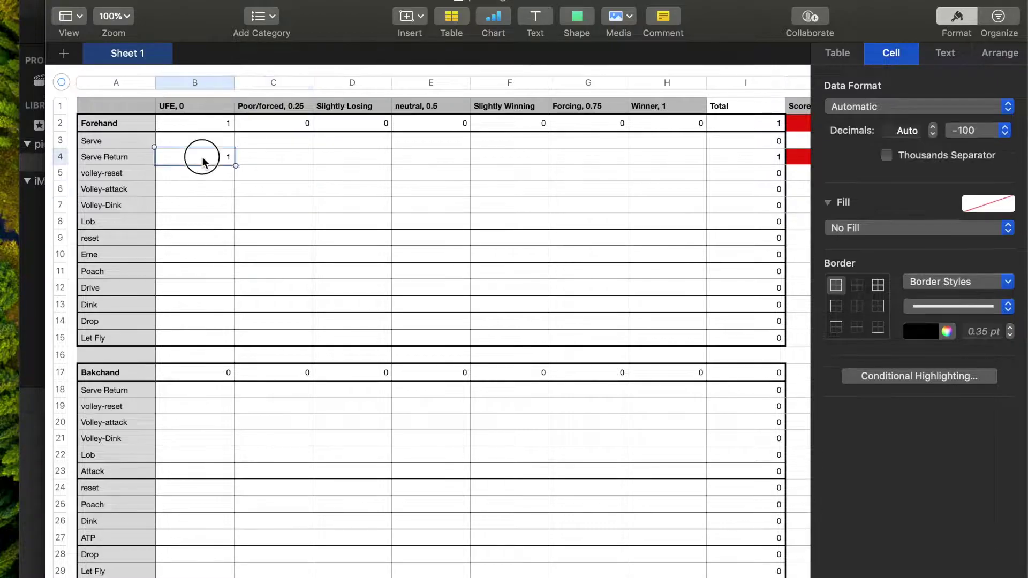
pyautogui.write('2')
pyautogui.click(321, 205)
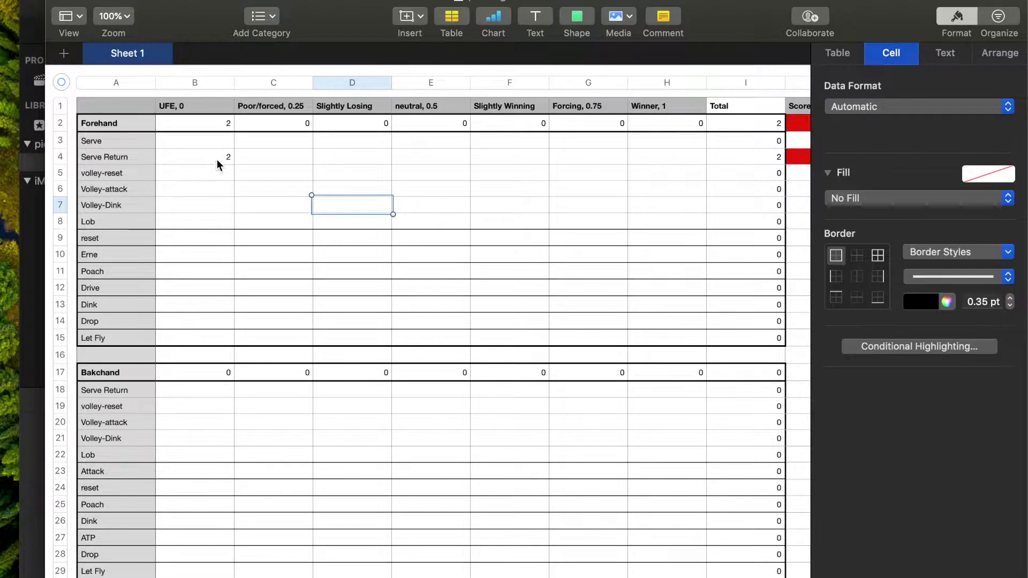
# Step: Enter 1 in the Poor/forced, 0.25 cell for forehand Serve Return
pyautogui.click(287, 84)
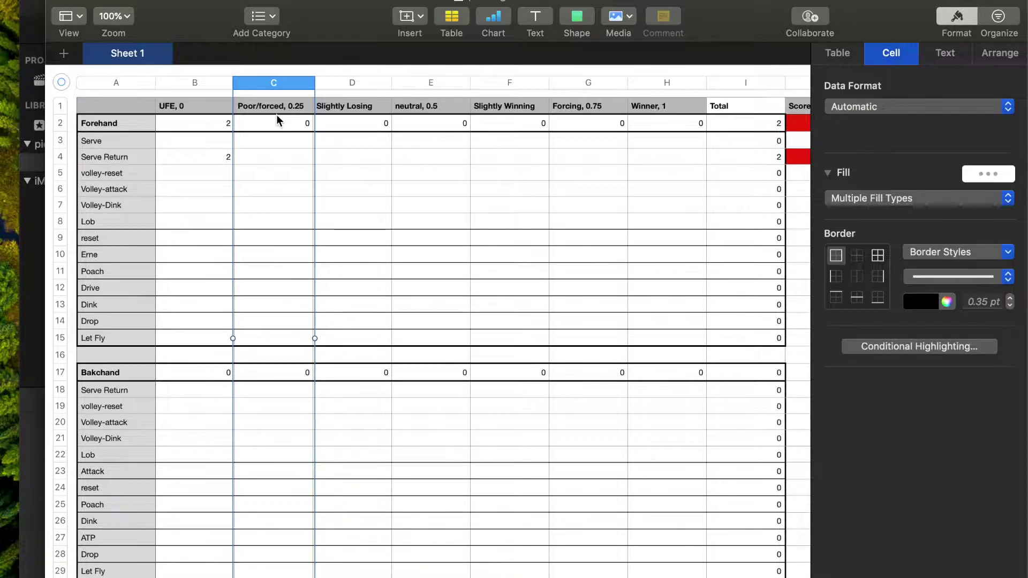
pyautogui.click(271, 155)
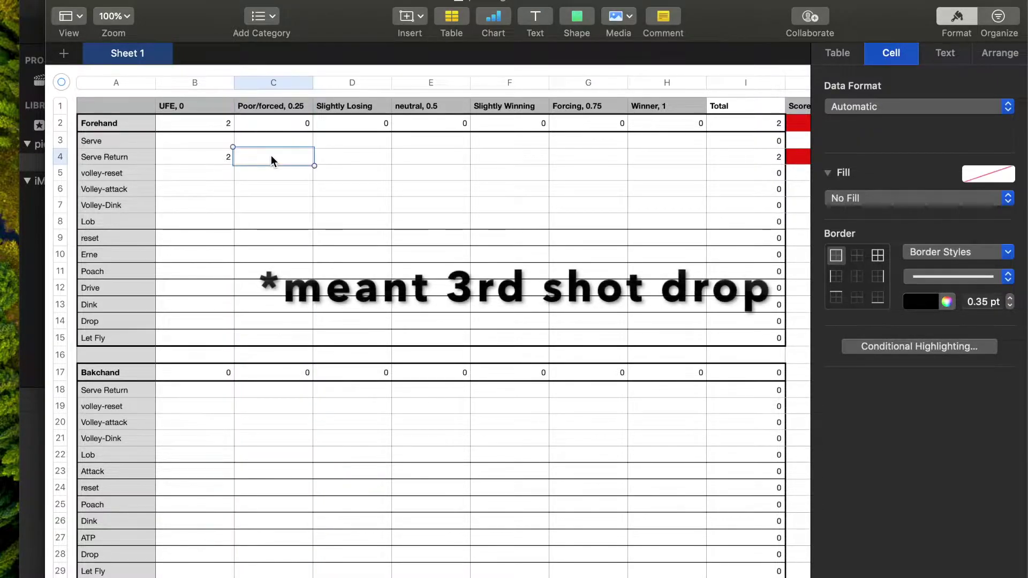
pyautogui.write('1')
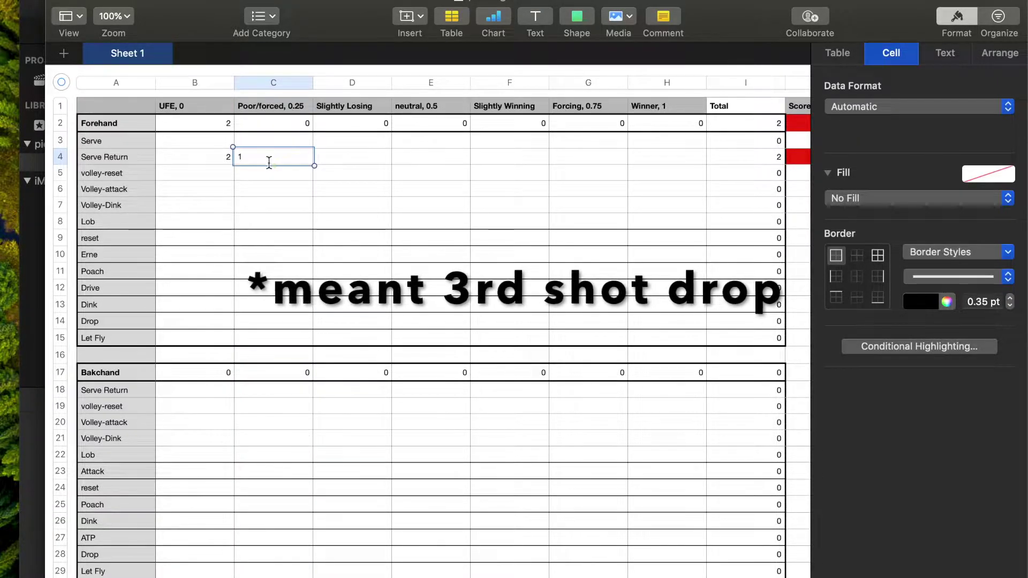
pyautogui.press('super+Return')
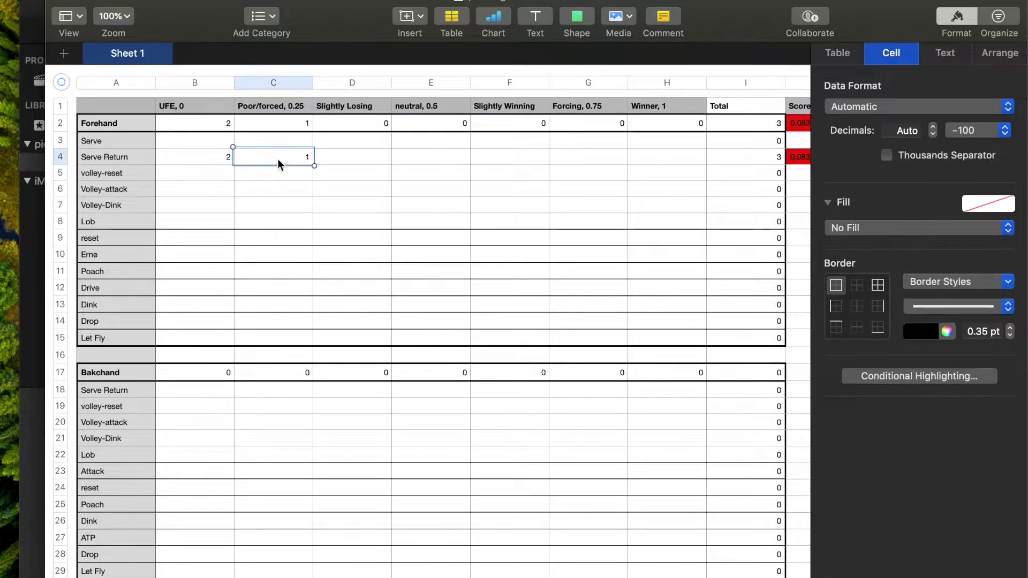
pyautogui.click(351, 154)
pyautogui.click(367, 85)
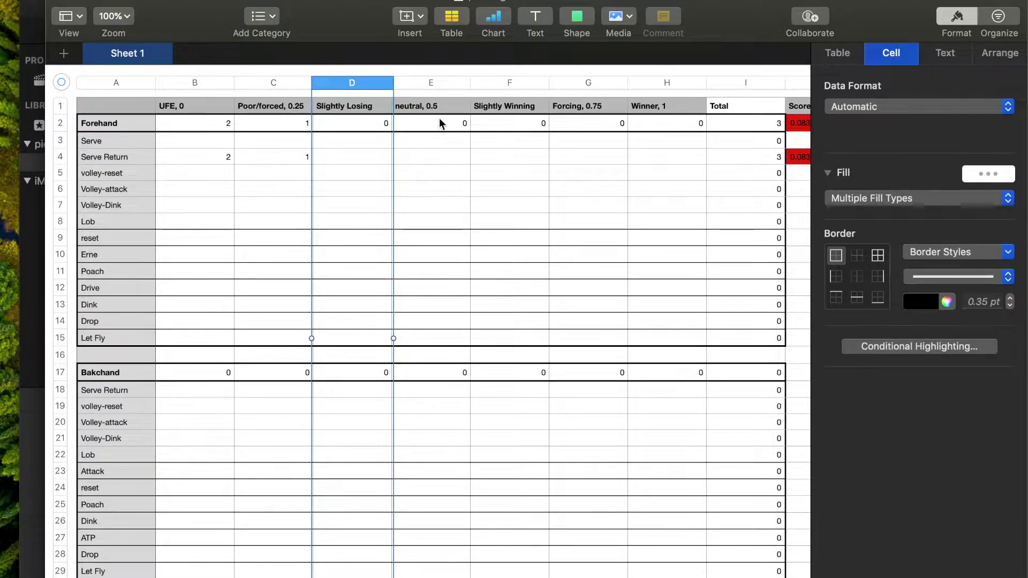
pyautogui.click(437, 79)
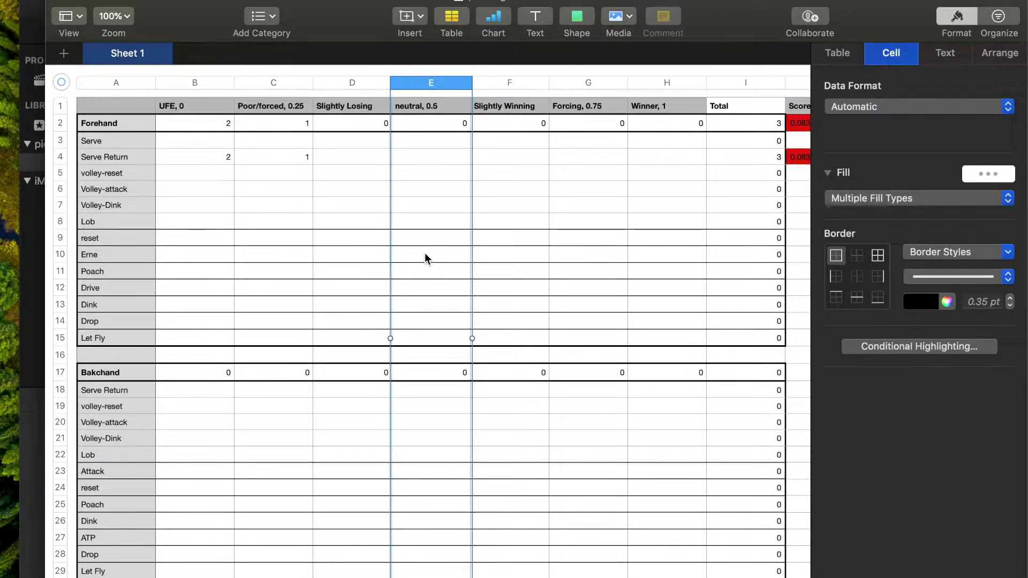
pyautogui.hscroll(2, 425, 256)
pyautogui.hscroll(2, 425, 253)
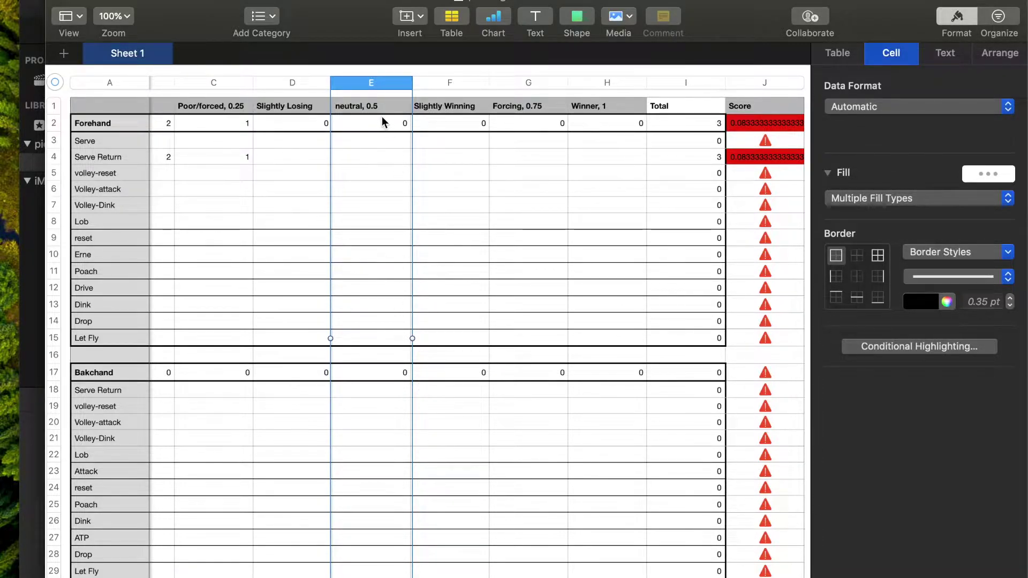
pyautogui.click(457, 85)
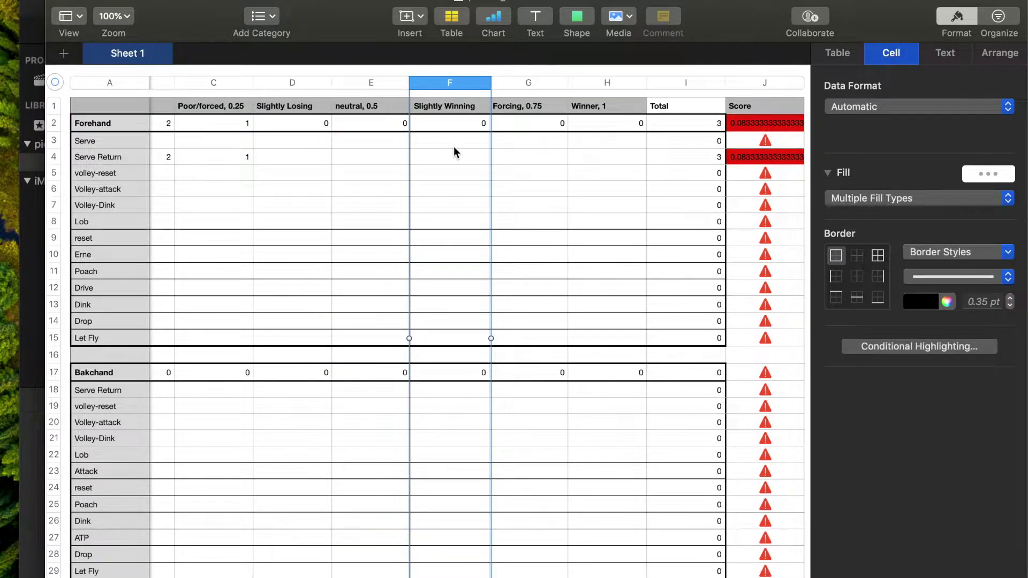
pyautogui.hscroll(3, 454, 146)
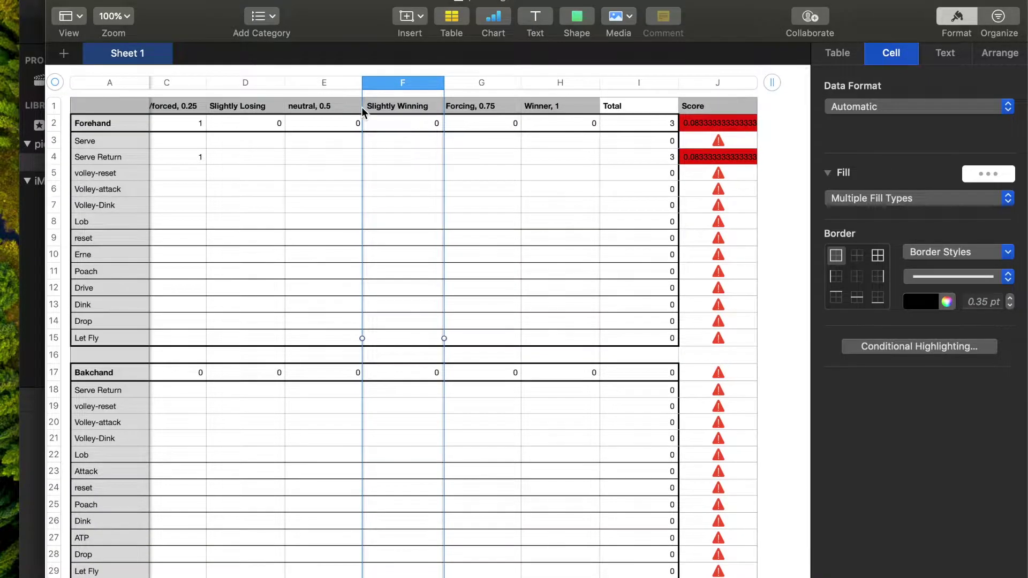
pyautogui.click(479, 84)
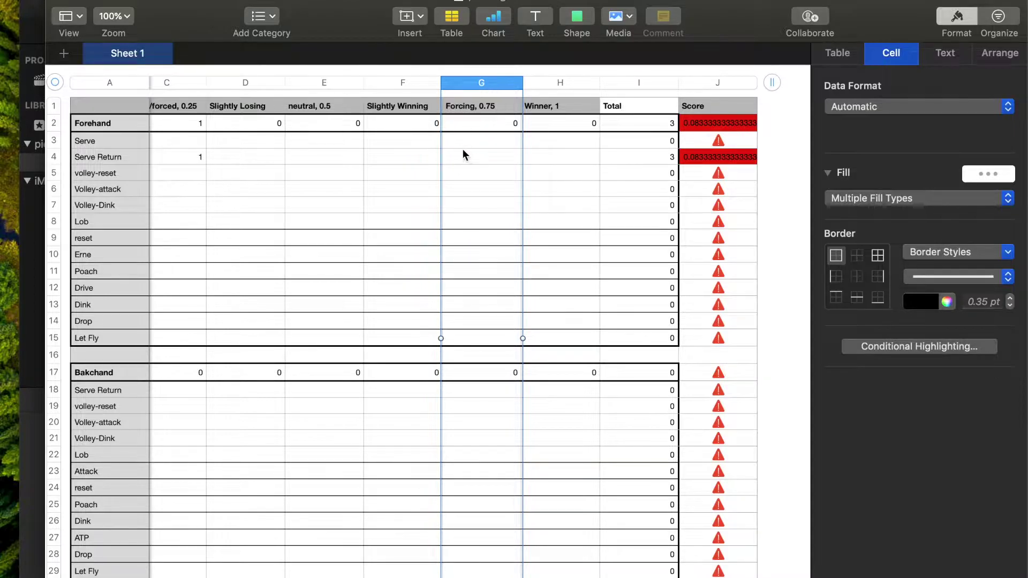
pyautogui.click(560, 82)
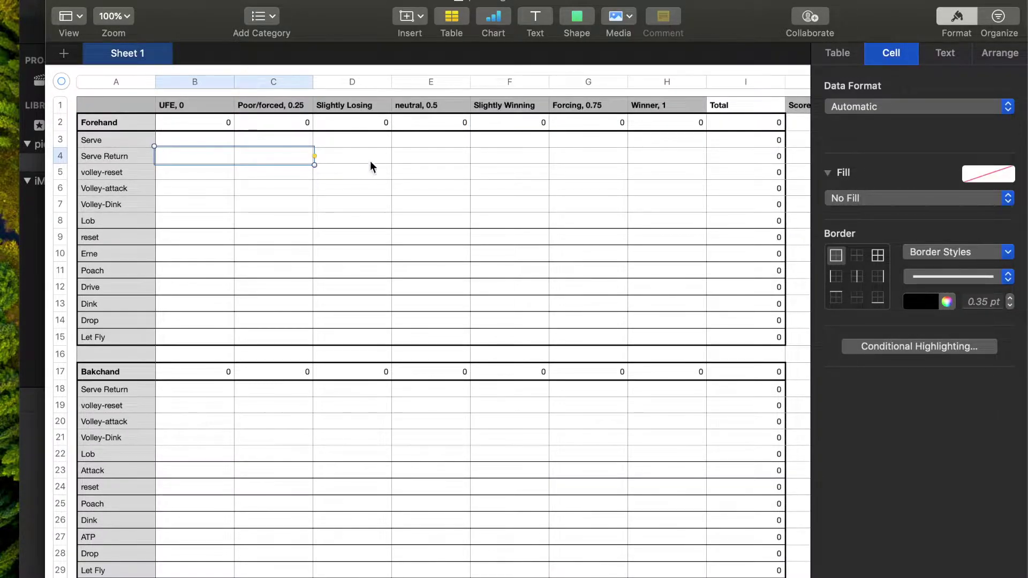
pyautogui.click(403, 156)
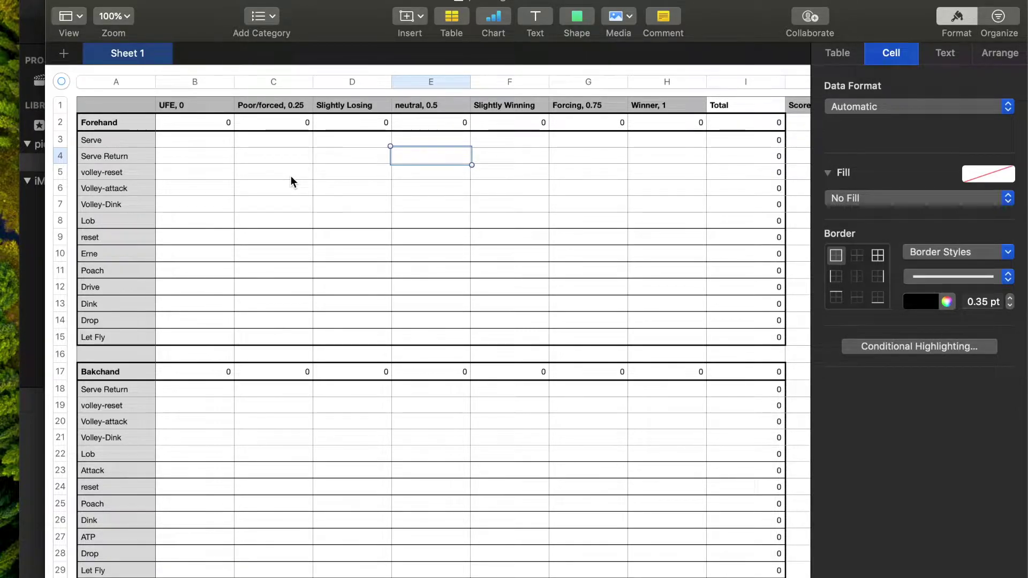
pyautogui.click(430, 141)
pyautogui.click(203, 143)
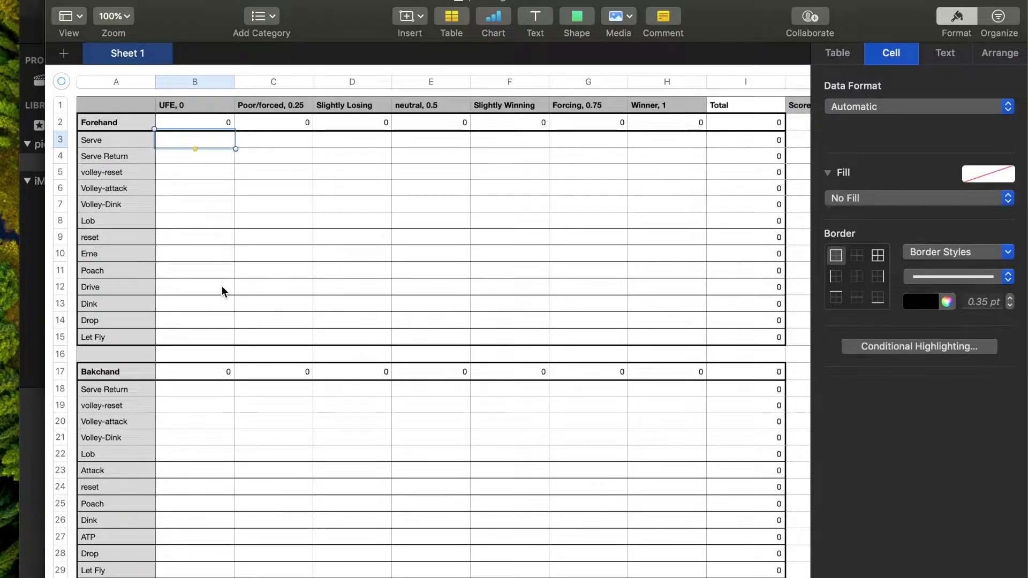
pyautogui.click(212, 320)
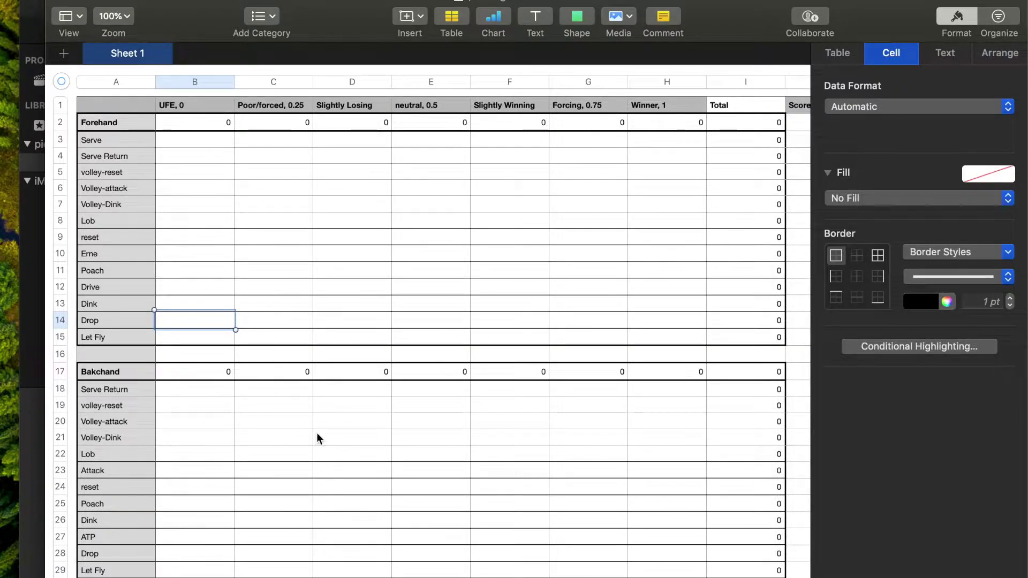
pyautogui.scroll(1, 319, 428)
pyautogui.click(220, 323)
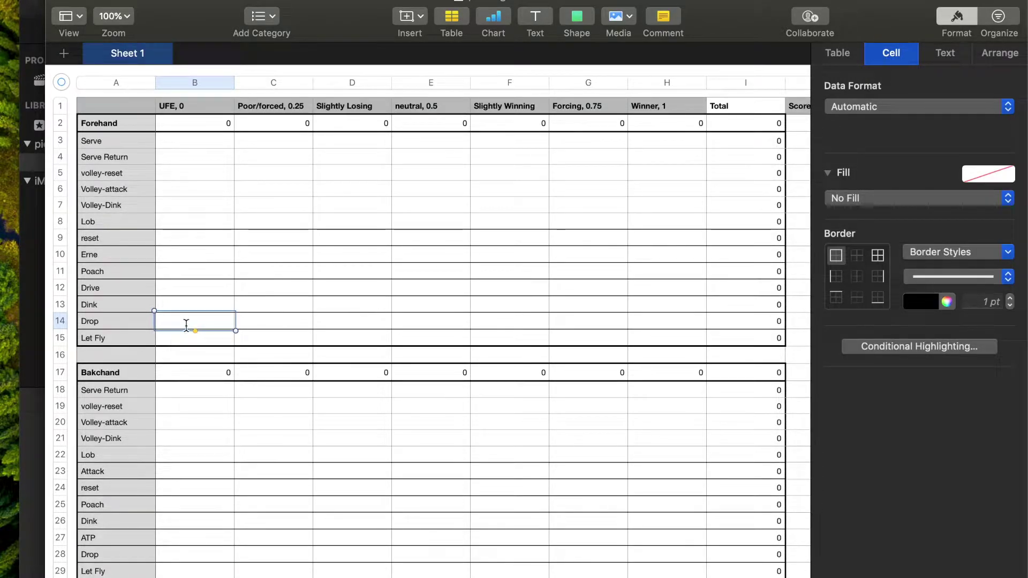
pyautogui.click(202, 306)
pyautogui.click(202, 323)
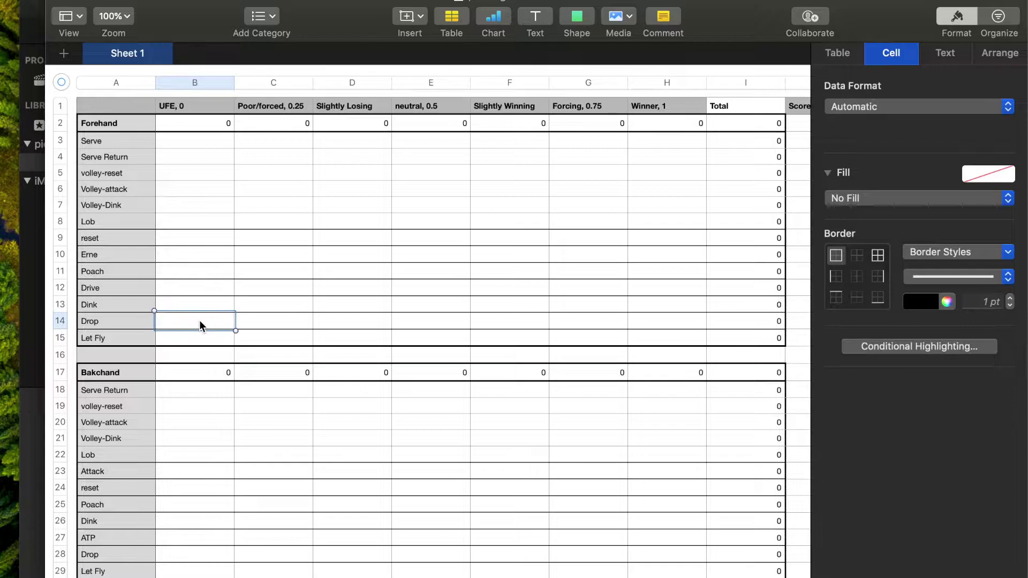
pyautogui.hscroll(1, 379, 328)
pyautogui.press('Left')
pyautogui.press('Down')
pyautogui.press('Down')
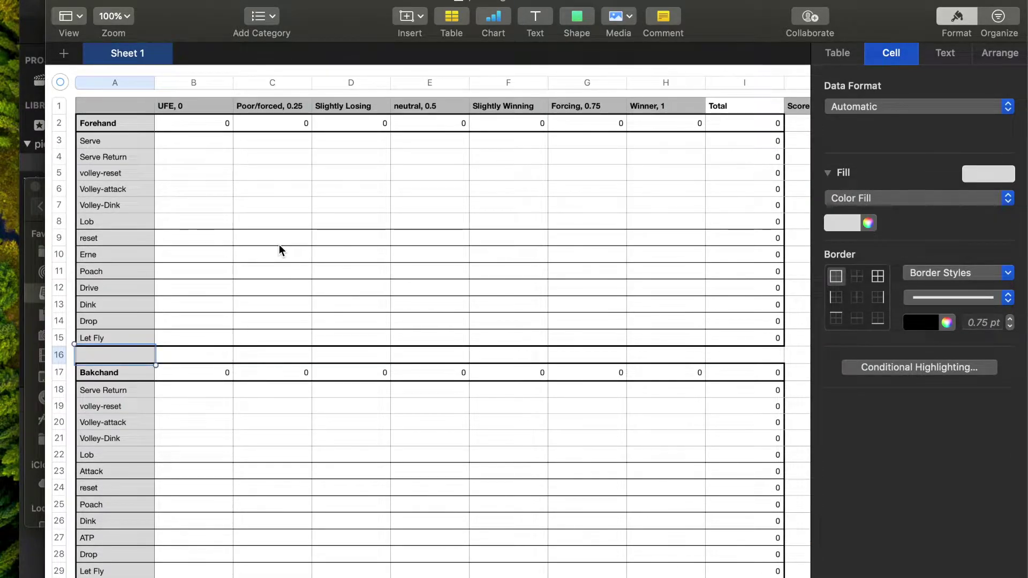
pyautogui.hscroll(-1, 222, 190)
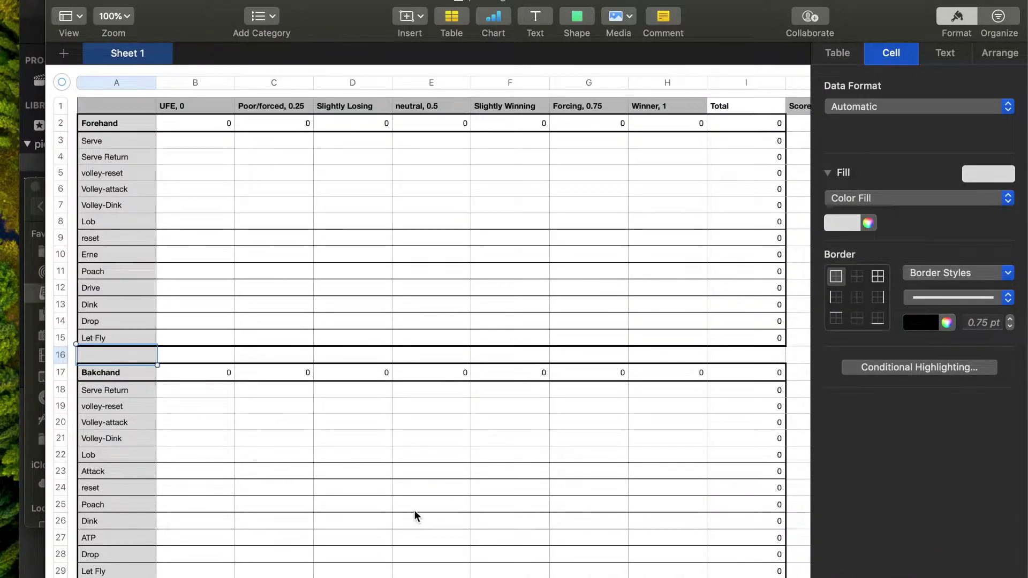
pyautogui.click(415, 518)
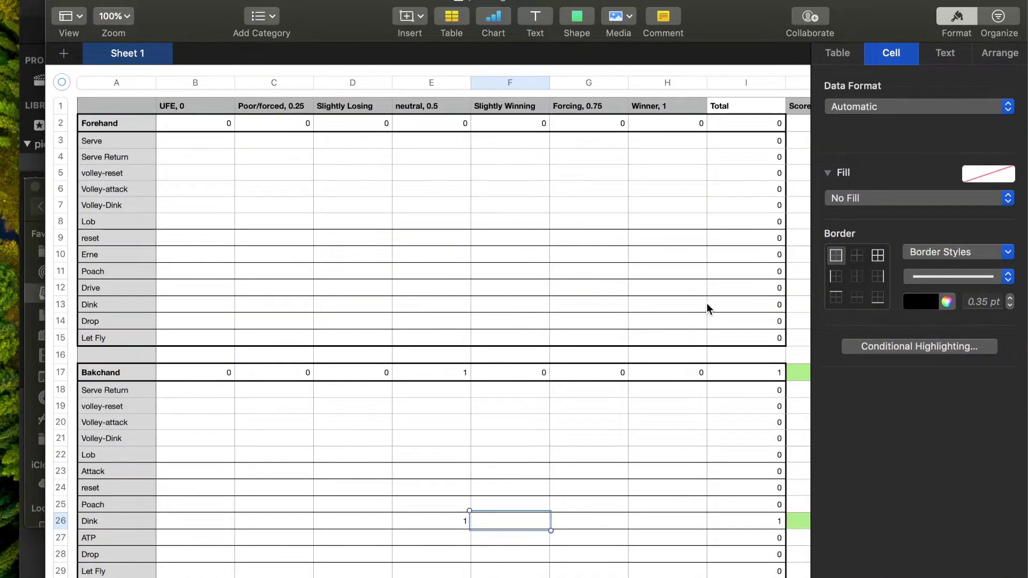
# Step: Log 1 neutral forehand Dink in cell E13
pyautogui.click(106, 120)
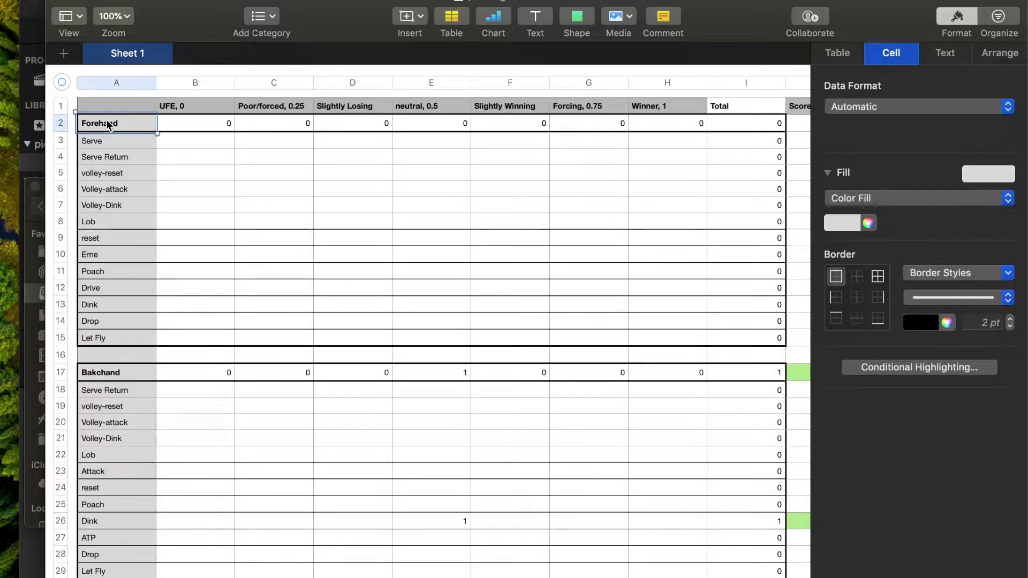
pyautogui.moveTo(121, 301); pyautogui.dragTo(442, 305)
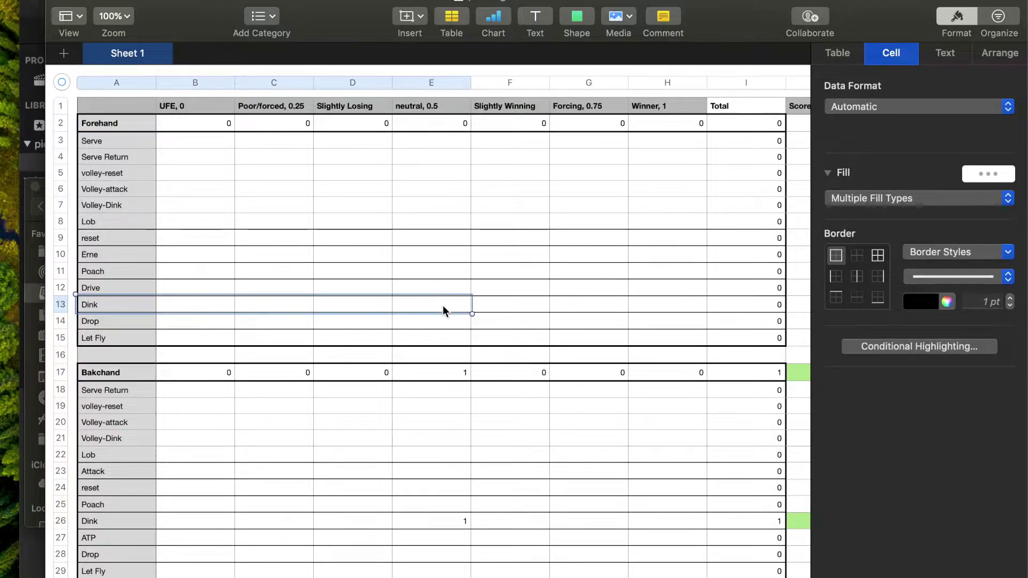
pyautogui.click(443, 305)
pyautogui.write('1')
pyautogui.press('Tab')
pyautogui.hotkey('ctrl', 'Right')
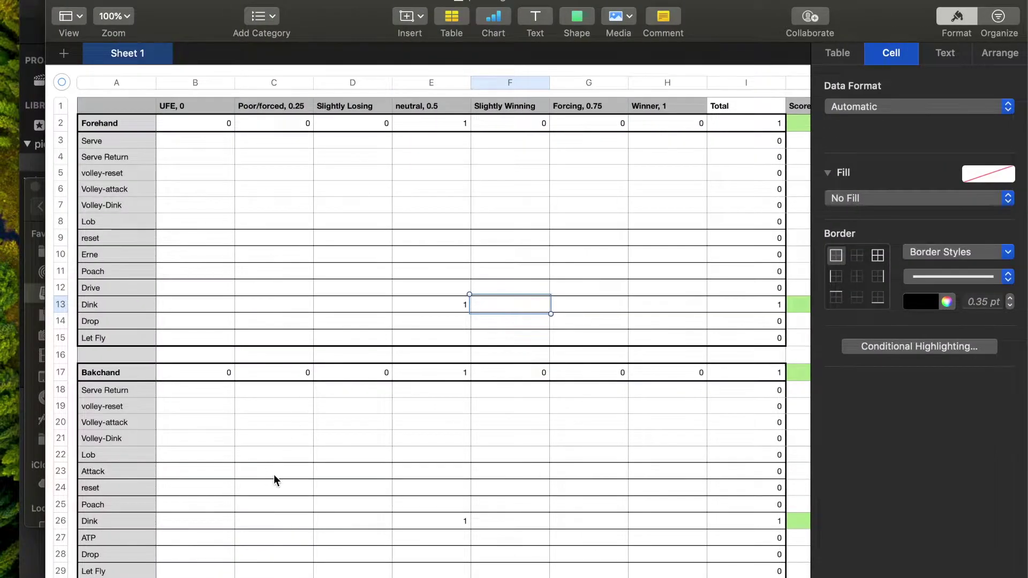
# Step: Log 1 slightly winning backhand Volley-Dink and 1 forcing backhand Volley-attack
pyautogui.click(482, 521)
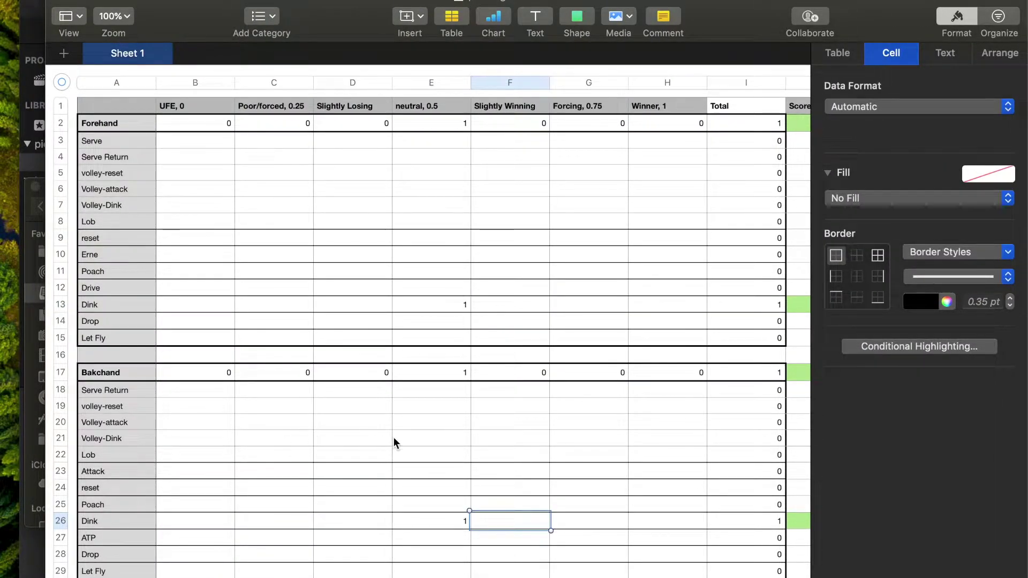
pyautogui.click(499, 436)
pyautogui.write('1')
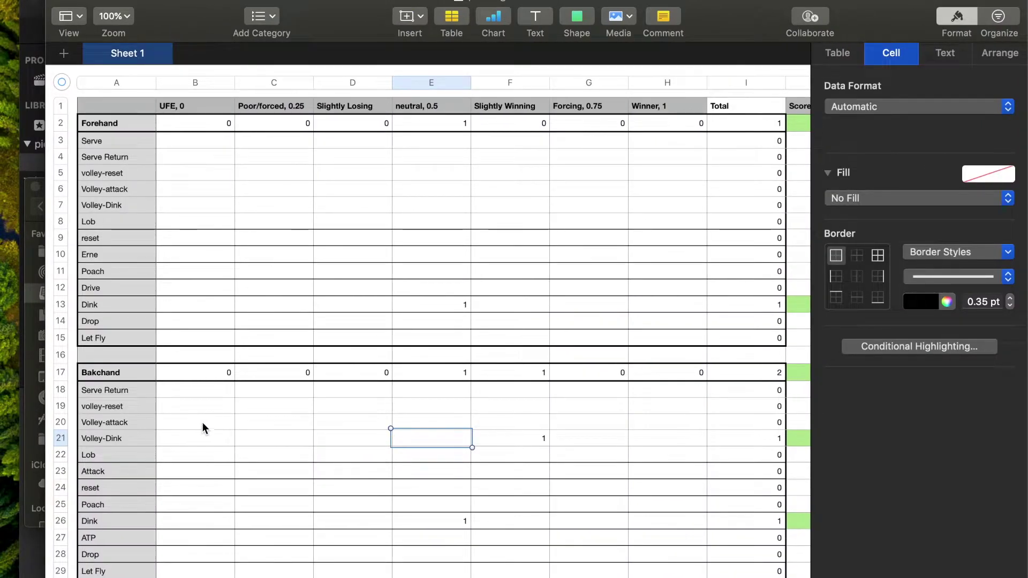
pyautogui.click(573, 424)
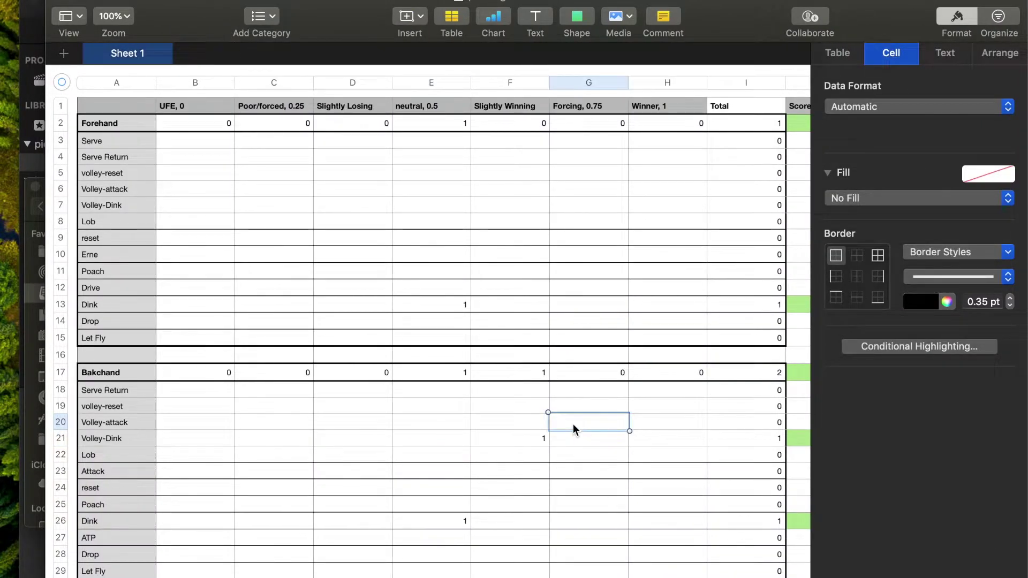
pyautogui.write('1')
pyautogui.click(435, 421)
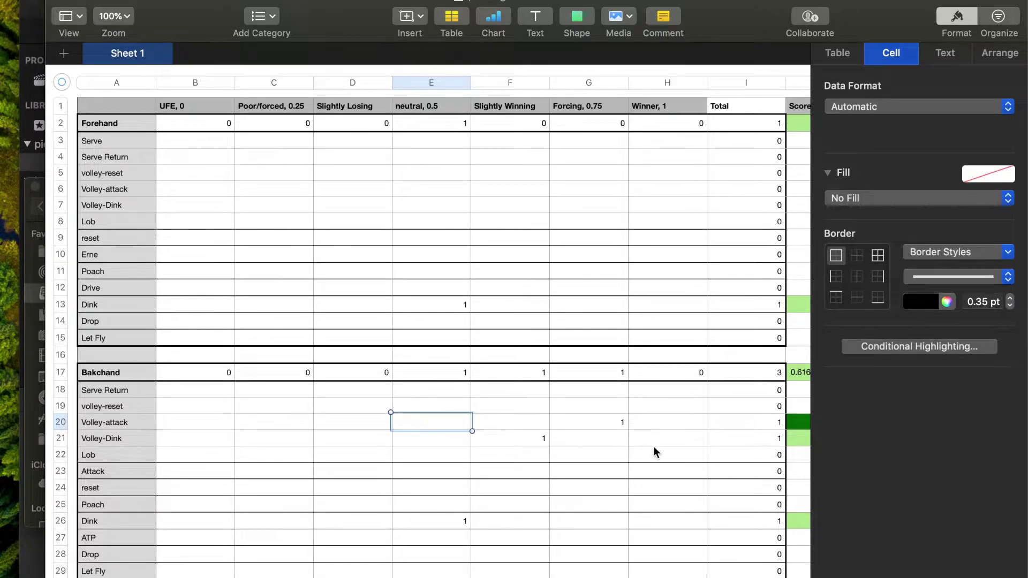
pyautogui.hscroll(2, 655, 451)
pyautogui.hscroll(-2, 655, 452)
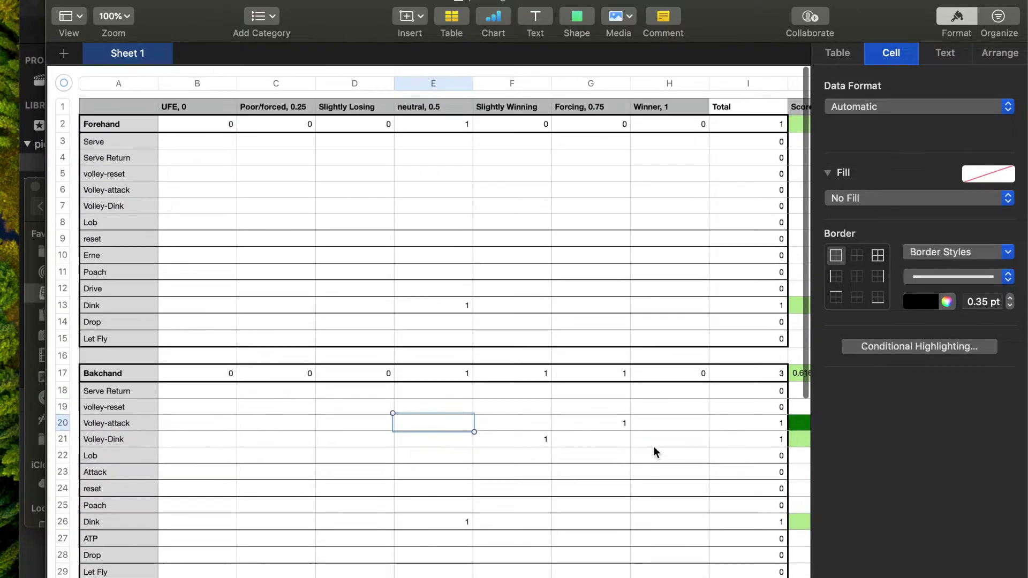
# Step: Select cell A16, then a backhand cell, ending on the forehand Drop slightly losing cell
pyautogui.click(141, 358)
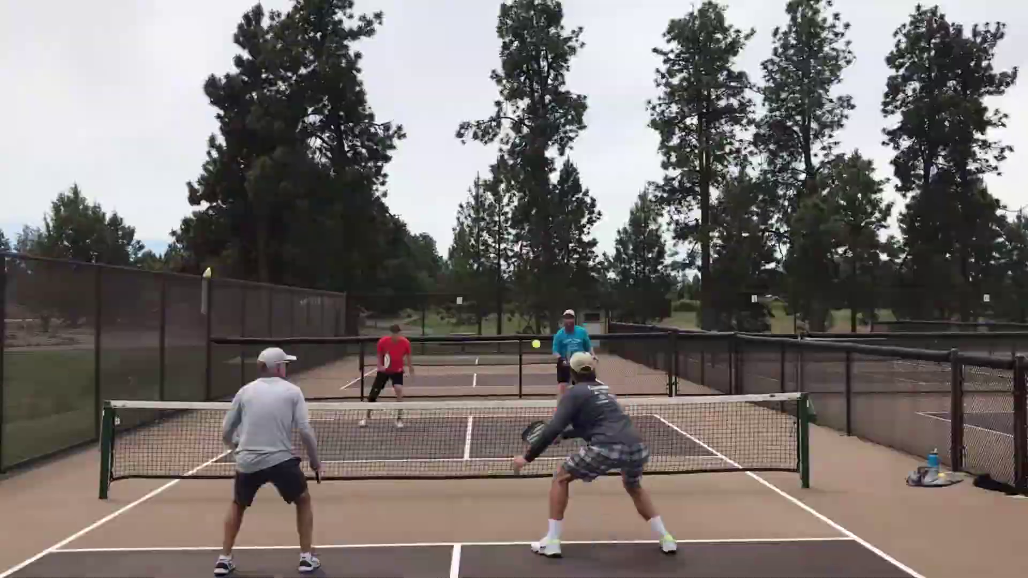
pyautogui.click(439, 497)
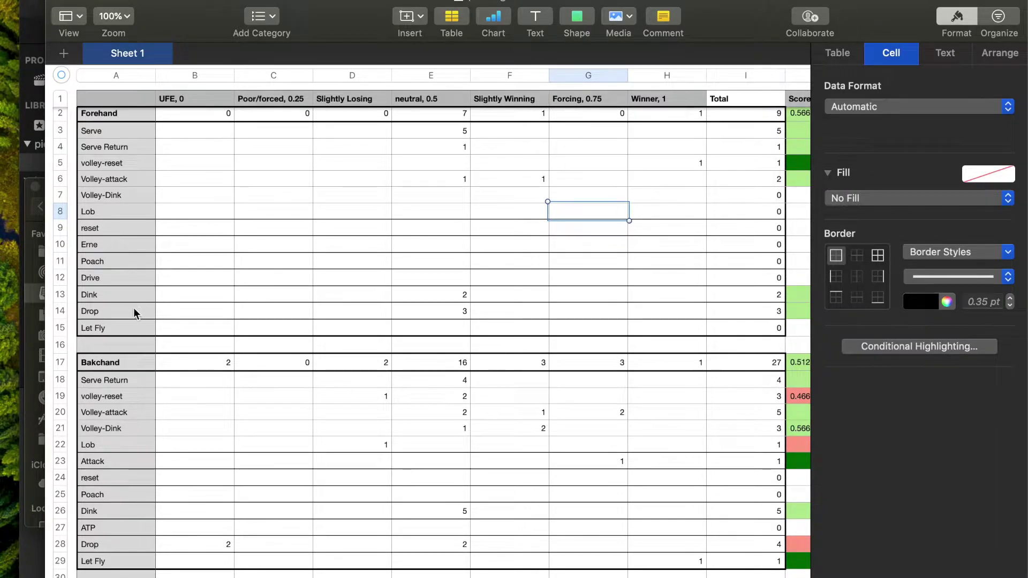
pyautogui.click(345, 315)
# Step: Enter 1 for a slightly losing forehand Drop in D14
pyautogui.write('1')
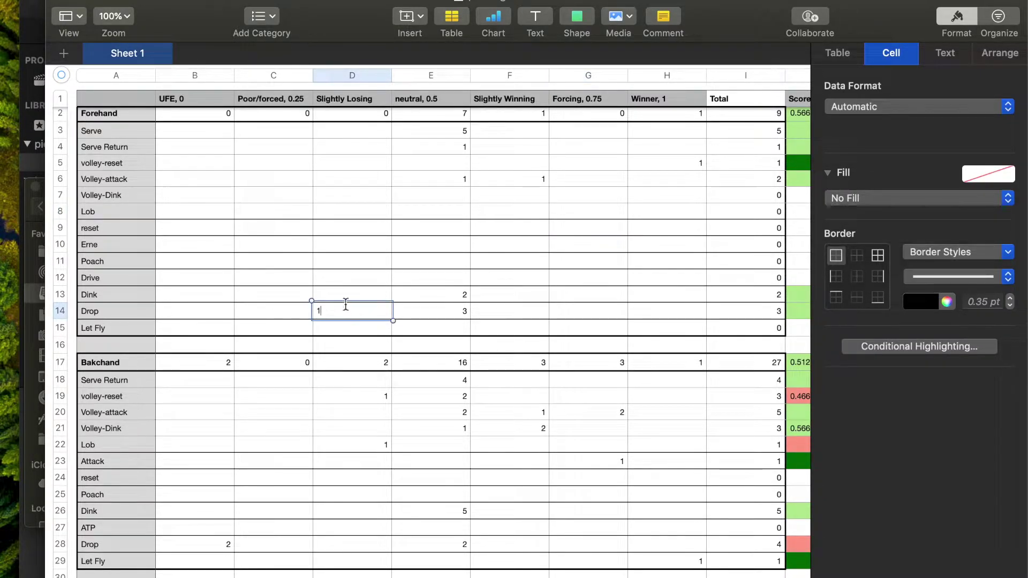
pyautogui.click(349, 295)
pyautogui.click(352, 310)
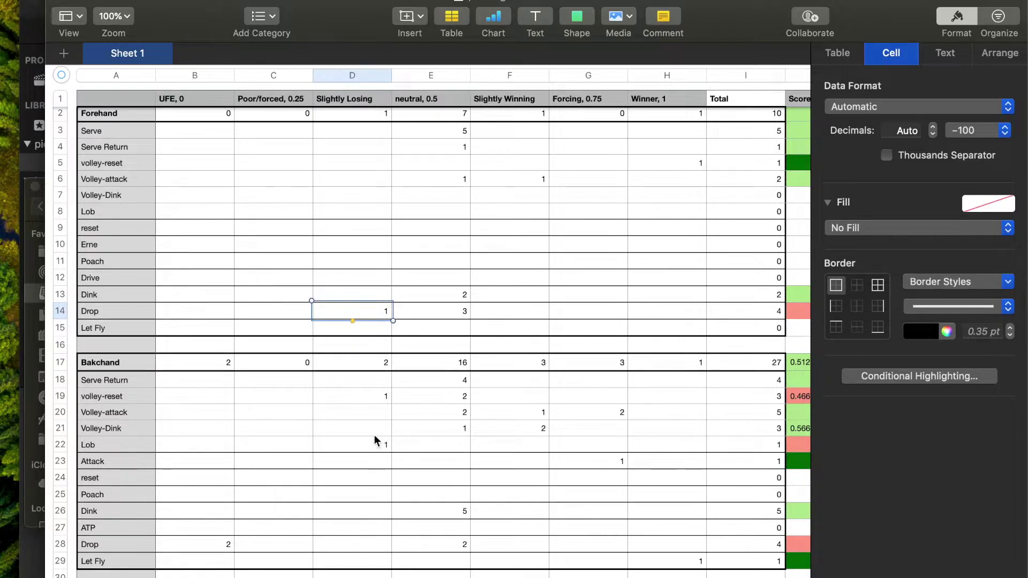
# Step: Enter 1 in C19 for a Poor/forced backhand volley-reset
pyautogui.click(378, 399)
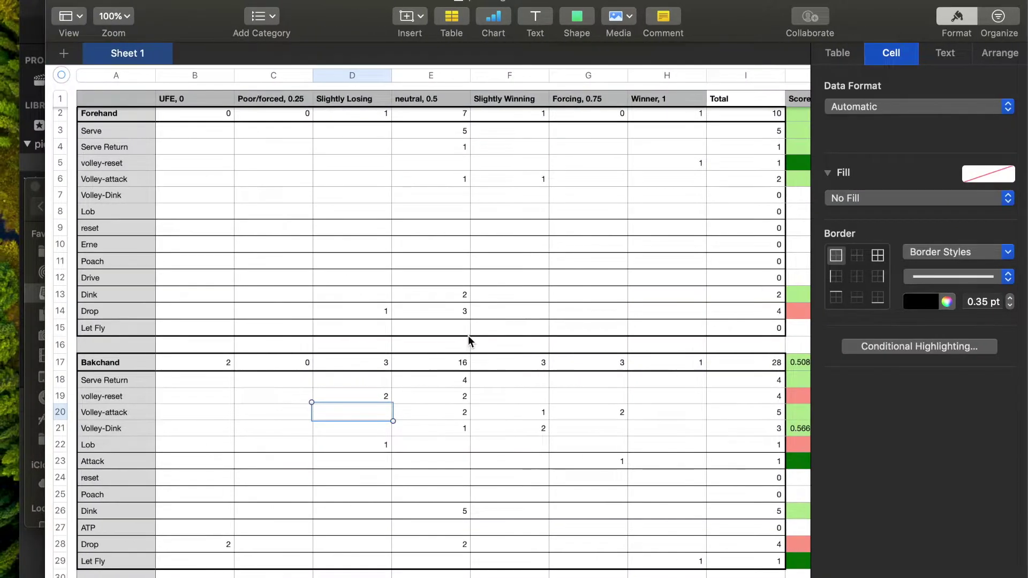
pyautogui.click(276, 399)
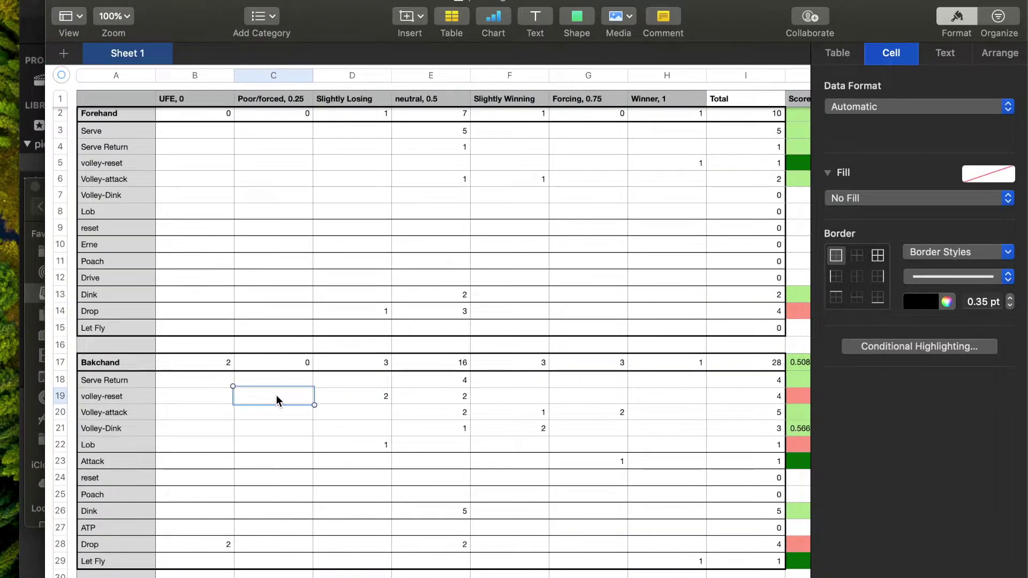
pyautogui.write('1')
pyautogui.click(279, 427)
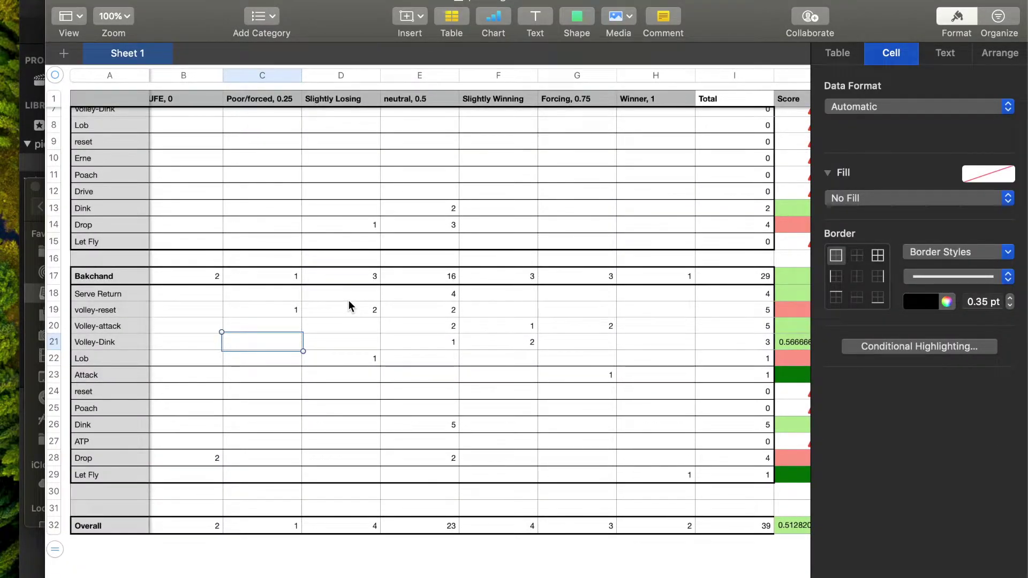
pyautogui.scroll(3, 348, 305)
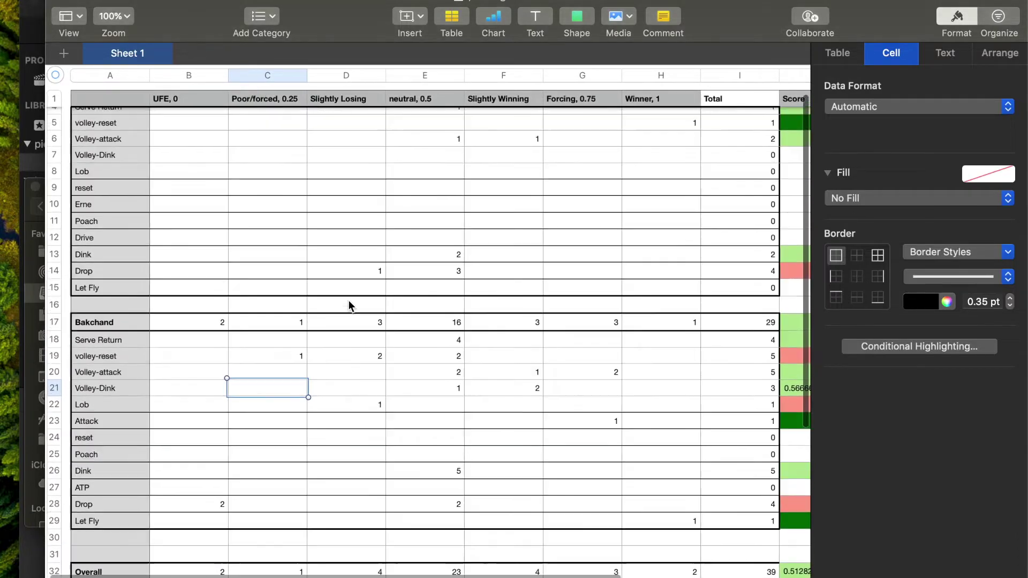
pyautogui.scroll(3, 348, 305)
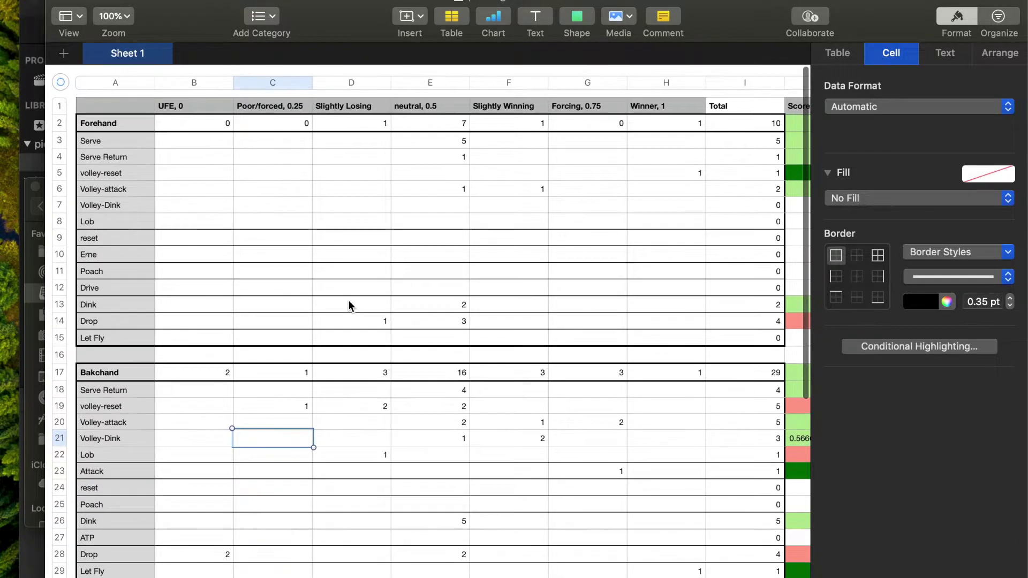
pyautogui.hscroll(3, 348, 306)
pyautogui.scroll(-2, 349, 305)
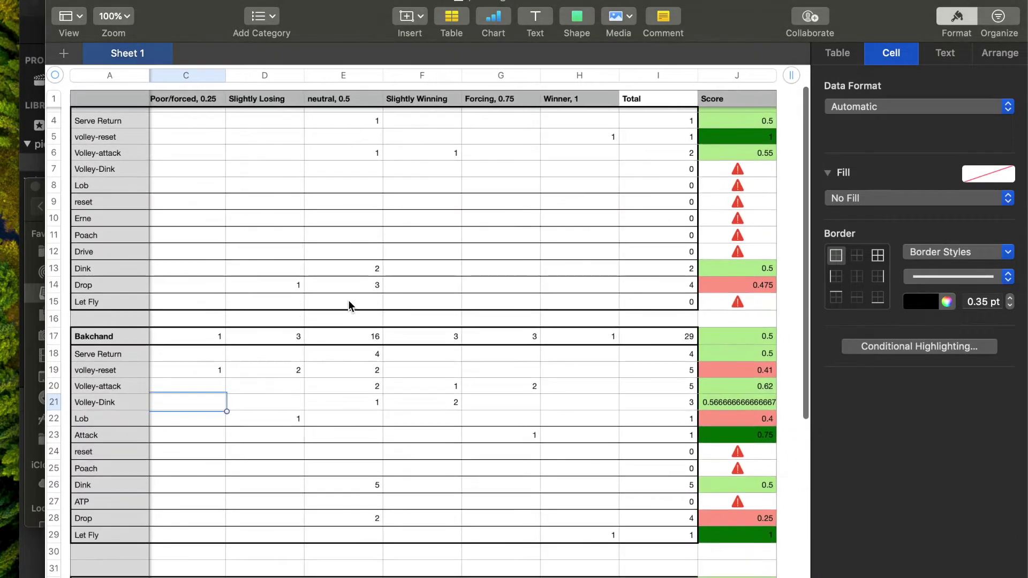
pyautogui.scroll(-7, 348, 300)
pyautogui.hscroll(-2, 348, 300)
pyautogui.click(779, 464)
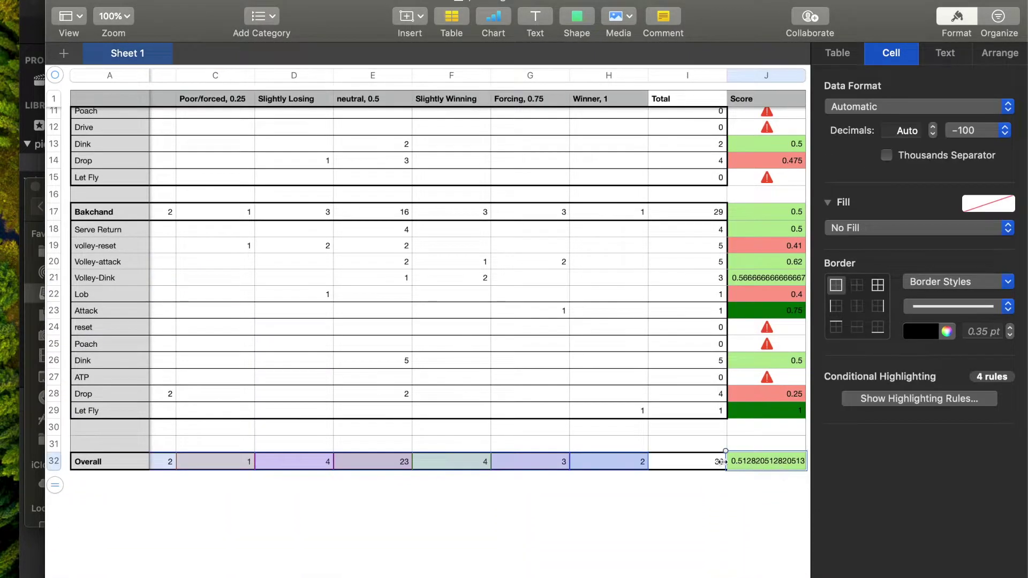
pyautogui.click(604, 402)
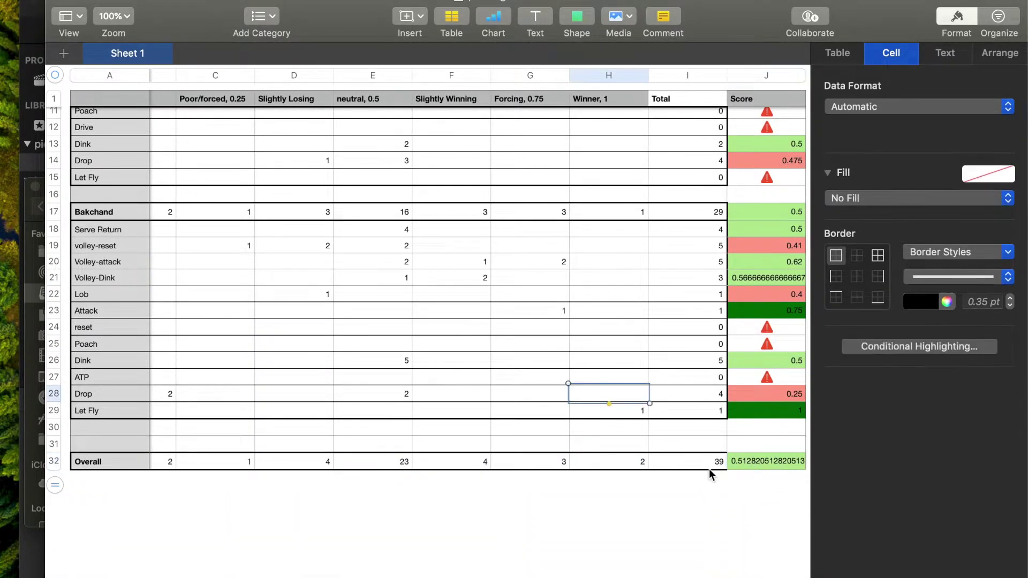
pyautogui.click(767, 465)
pyautogui.click(464, 362)
pyautogui.hscroll(-3, 464, 362)
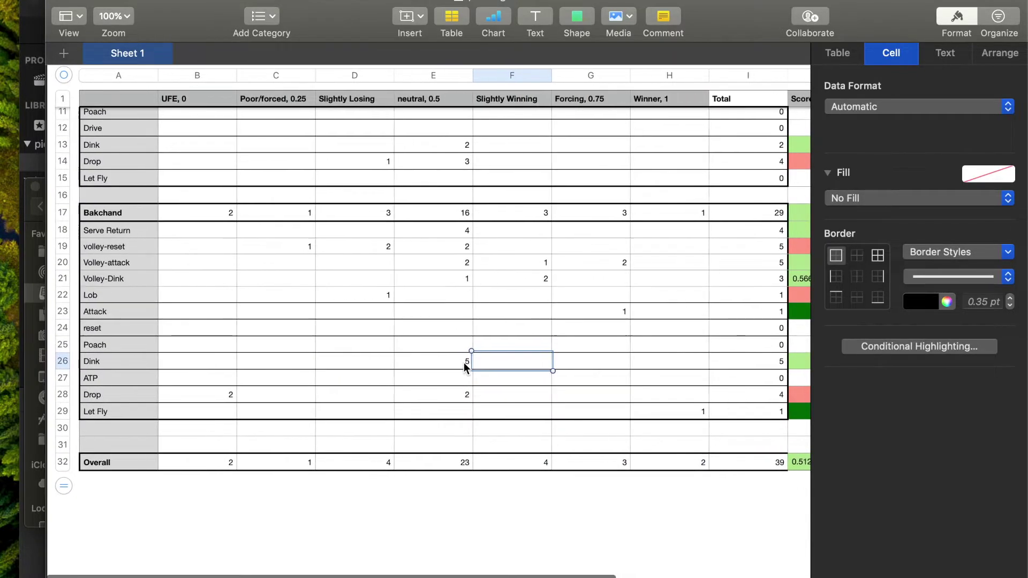
pyautogui.scroll(5, 206, 336)
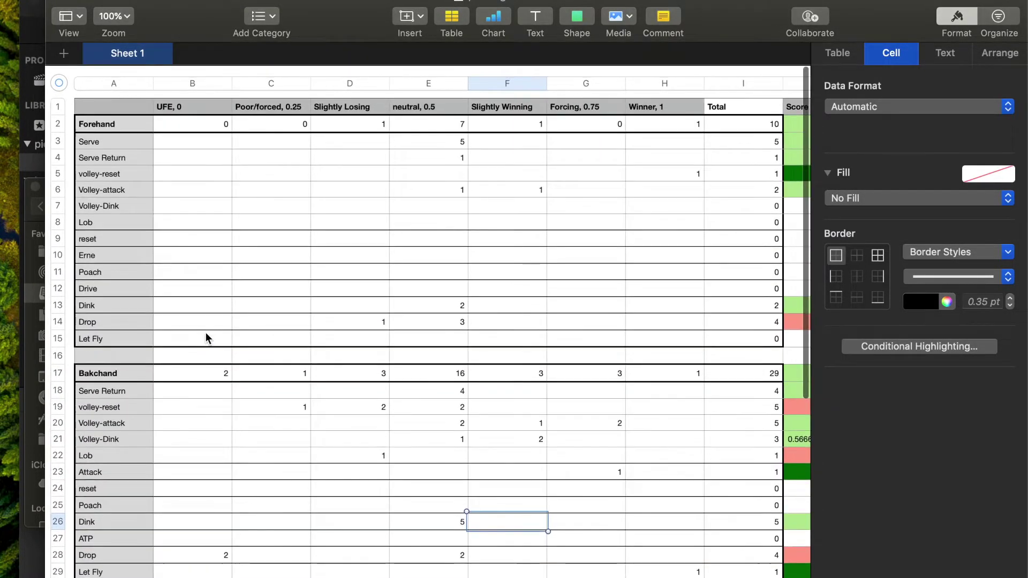
pyautogui.scroll(-2, 206, 362)
pyautogui.click(179, 480)
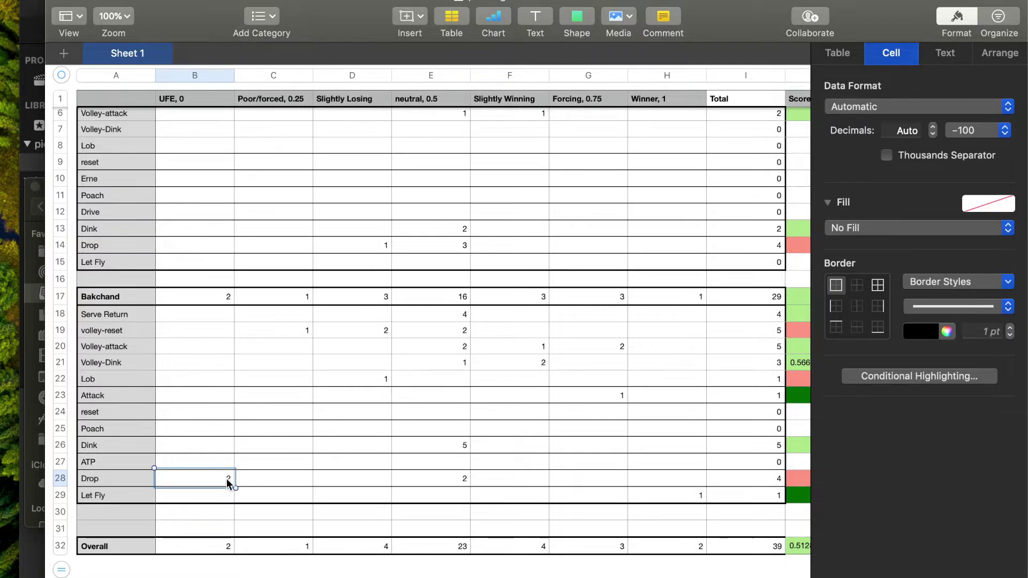
pyautogui.hscroll(1, 363, 402)
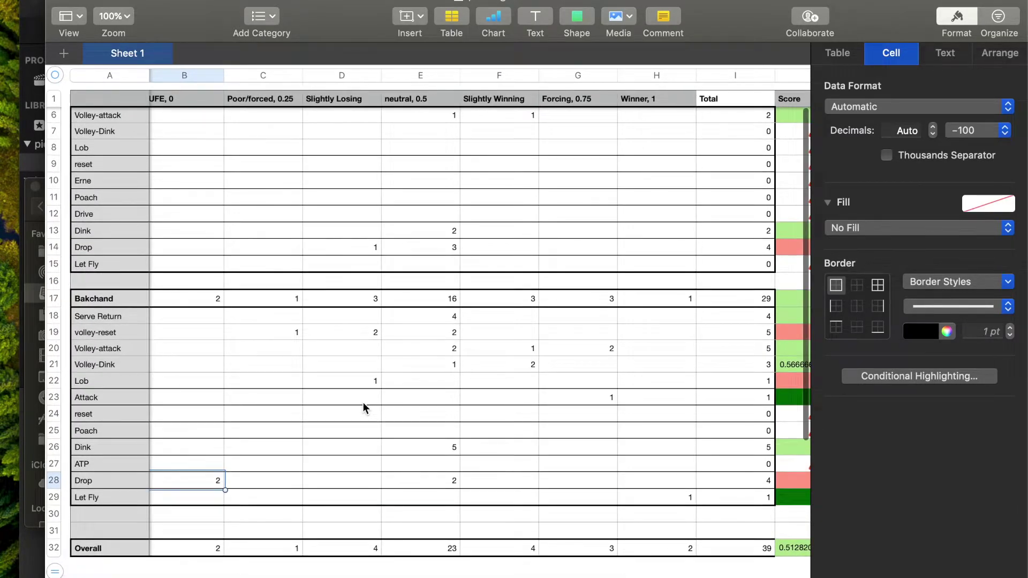
pyautogui.scroll(1, 363, 403)
pyautogui.hscroll(3, 363, 403)
pyautogui.scroll(1, 363, 402)
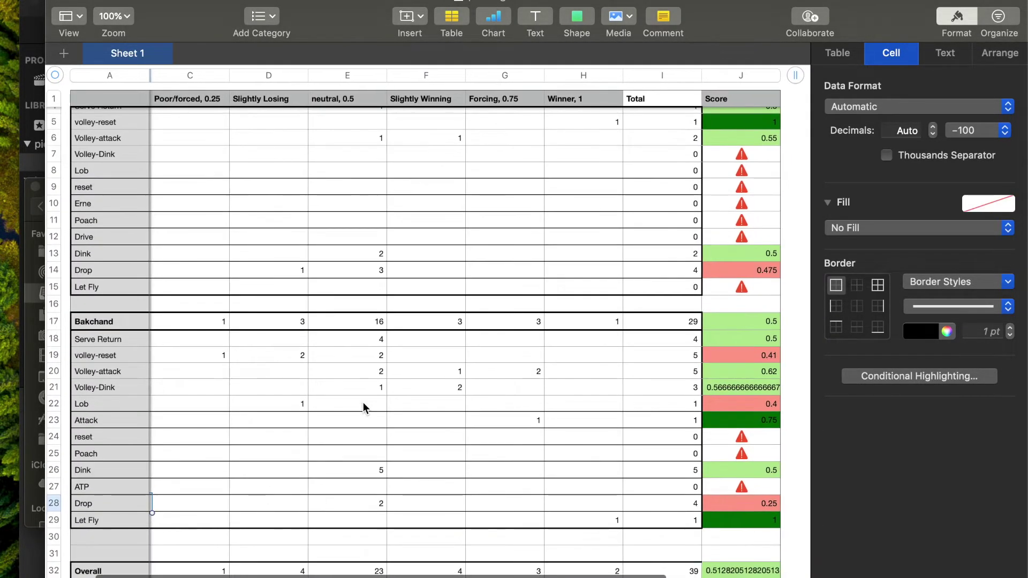
pyautogui.click(738, 504)
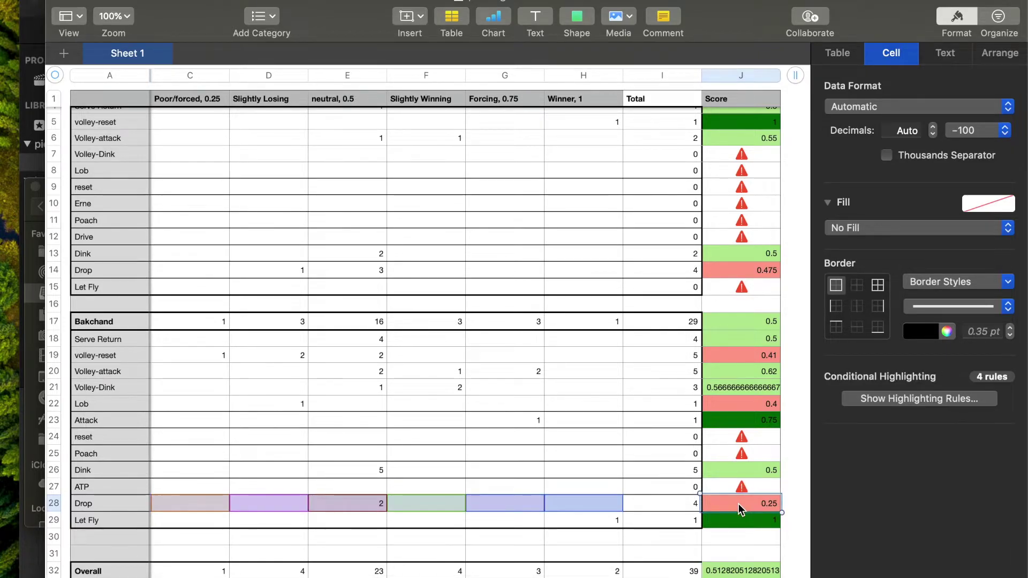
pyautogui.click(746, 405)
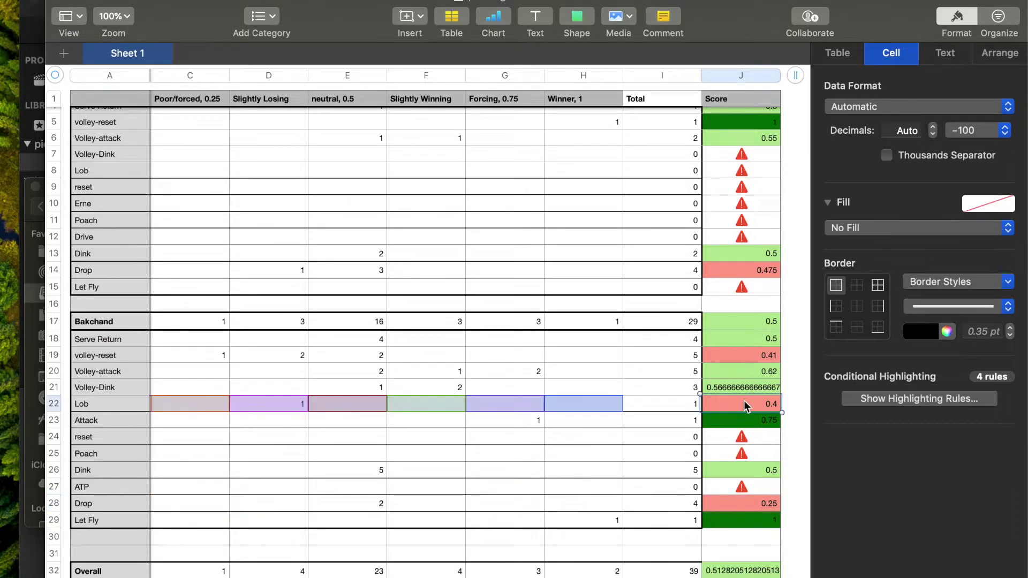
pyautogui.click(741, 358)
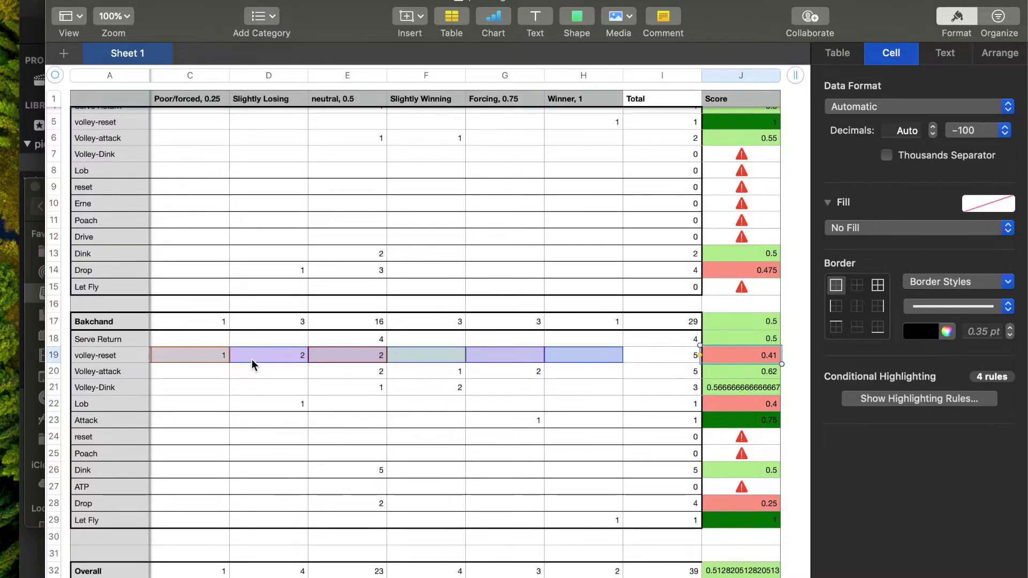
pyautogui.click(249, 421)
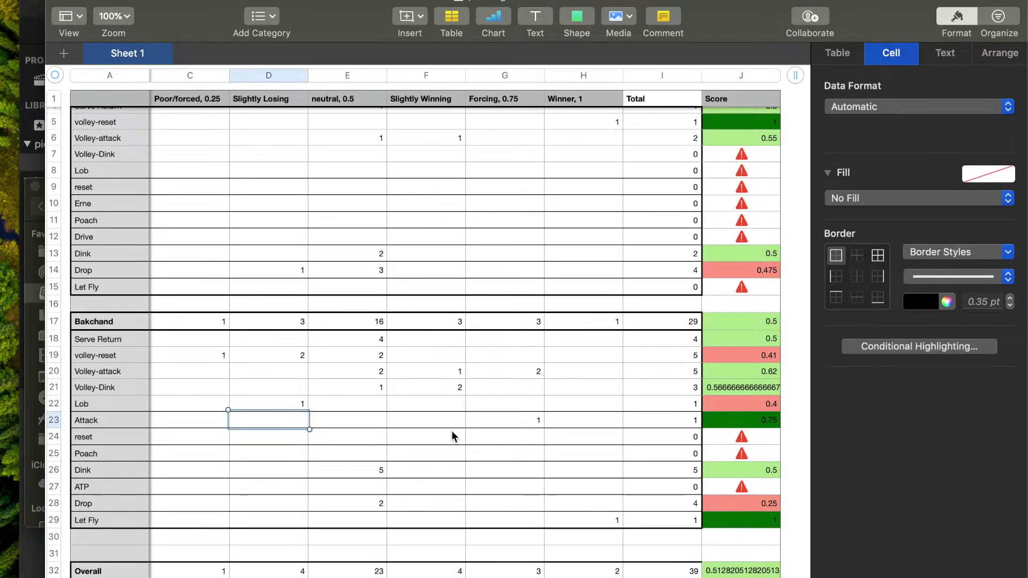
pyautogui.scroll(3, 452, 431)
pyautogui.scroll(-2, 452, 433)
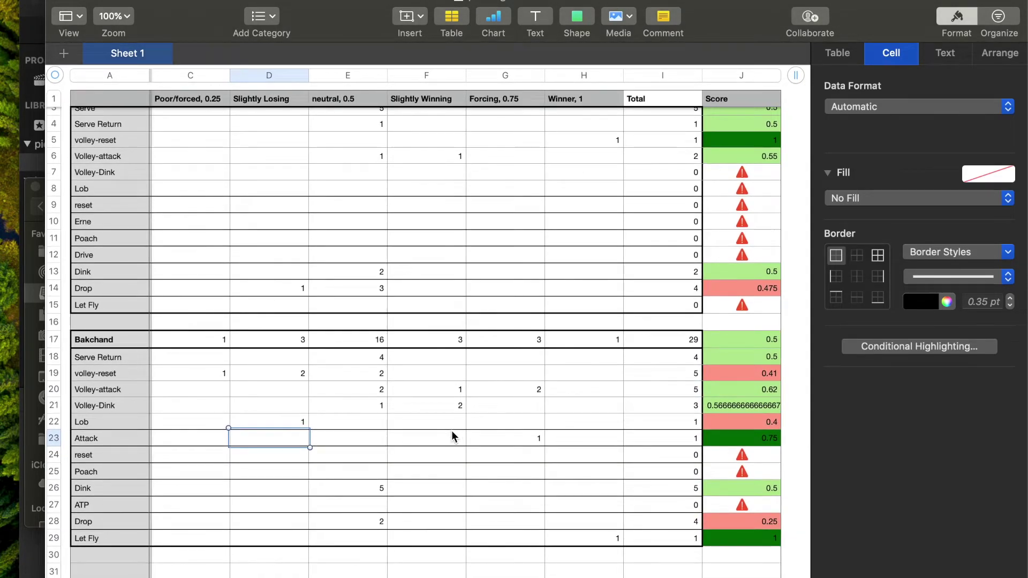
pyautogui.click(609, 536)
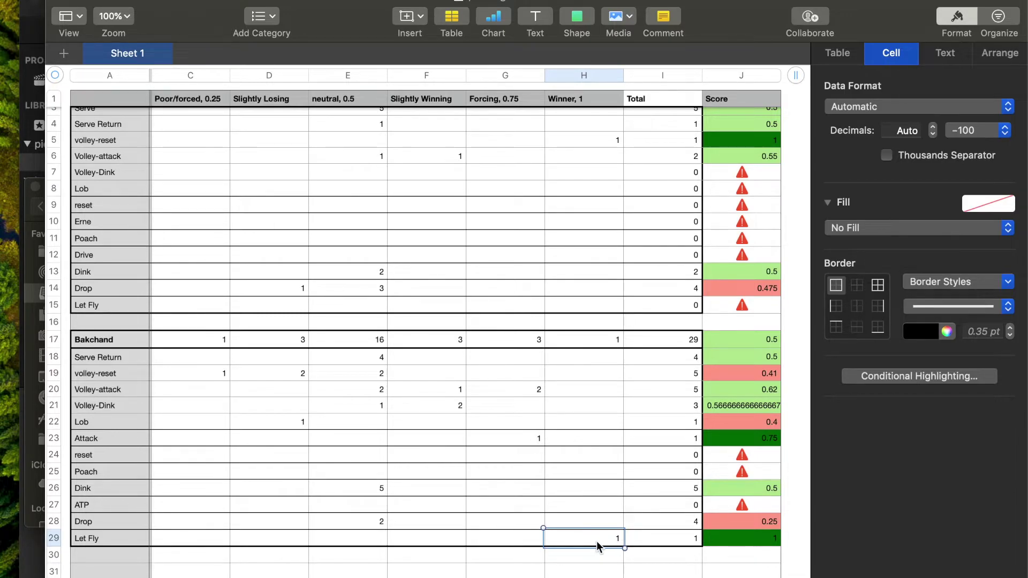
pyautogui.scroll(2, 594, 162)
pyautogui.click(595, 162)
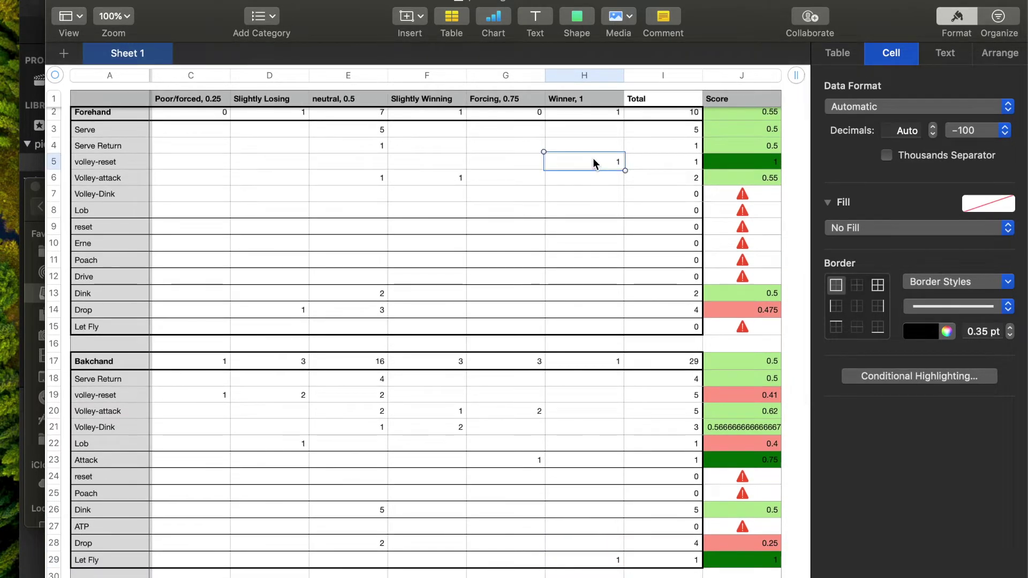
pyautogui.scroll(1, 594, 160)
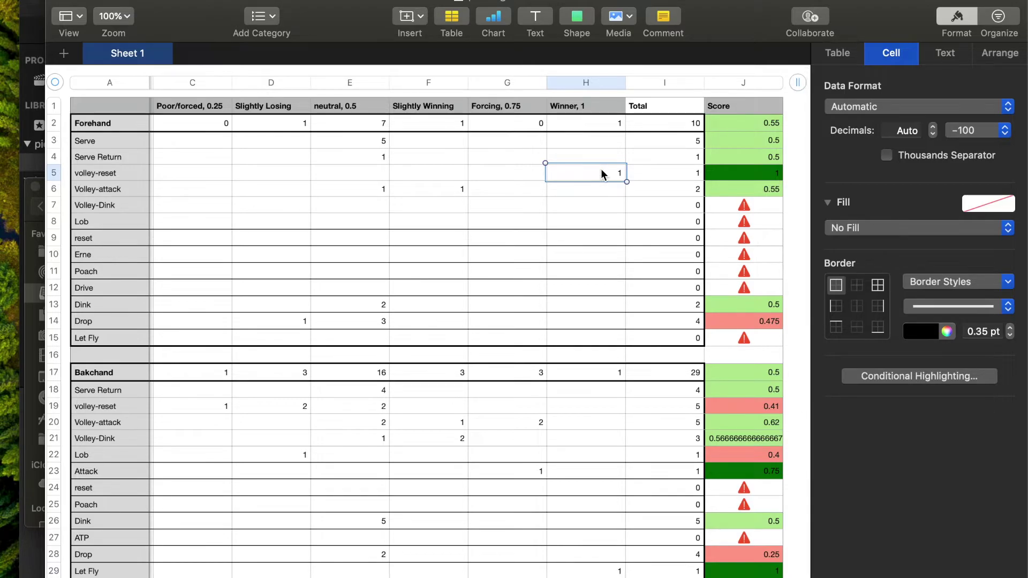
pyautogui.scroll(-1, 599, 217)
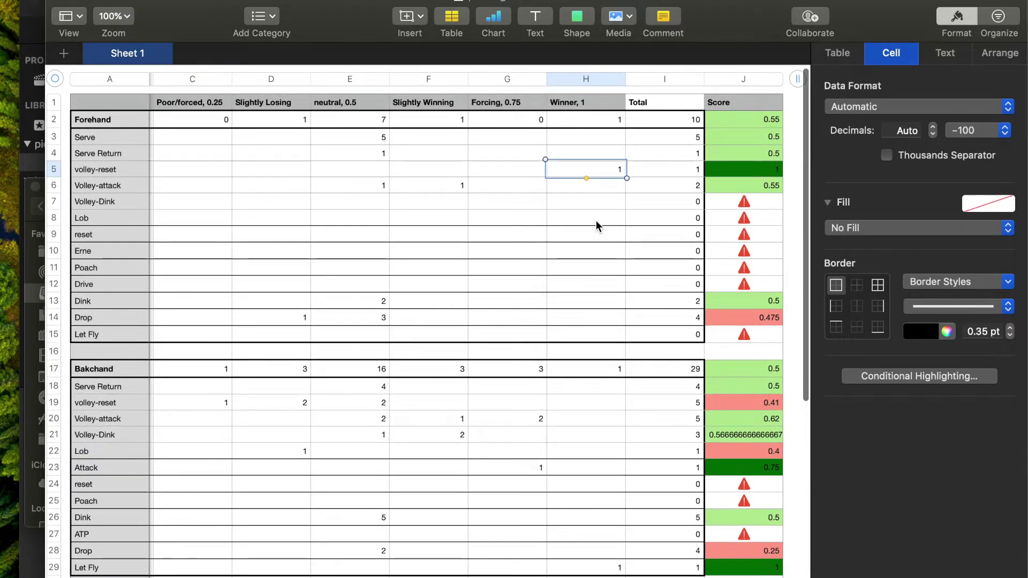
pyautogui.scroll(-3, 599, 221)
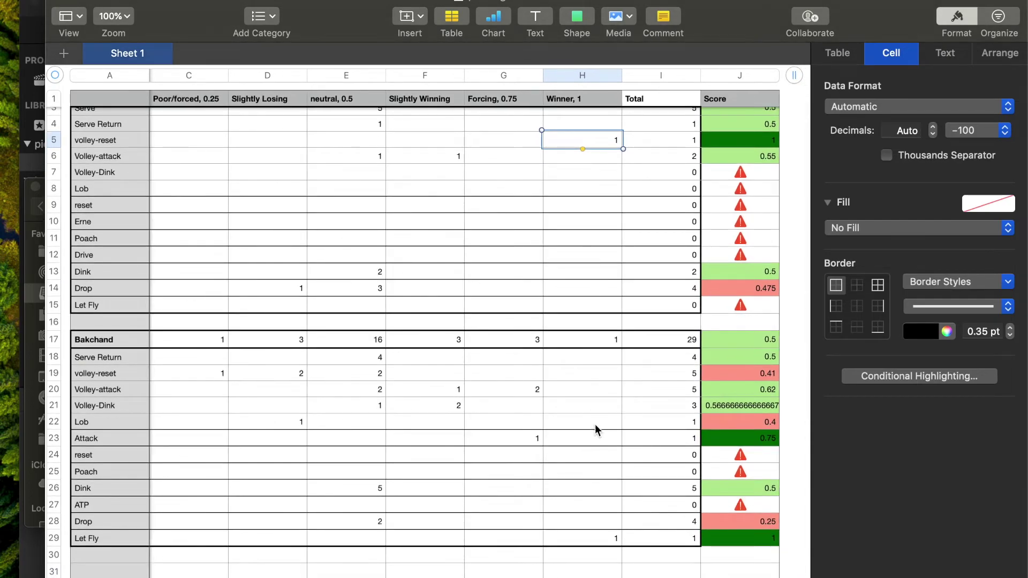
pyautogui.click(523, 441)
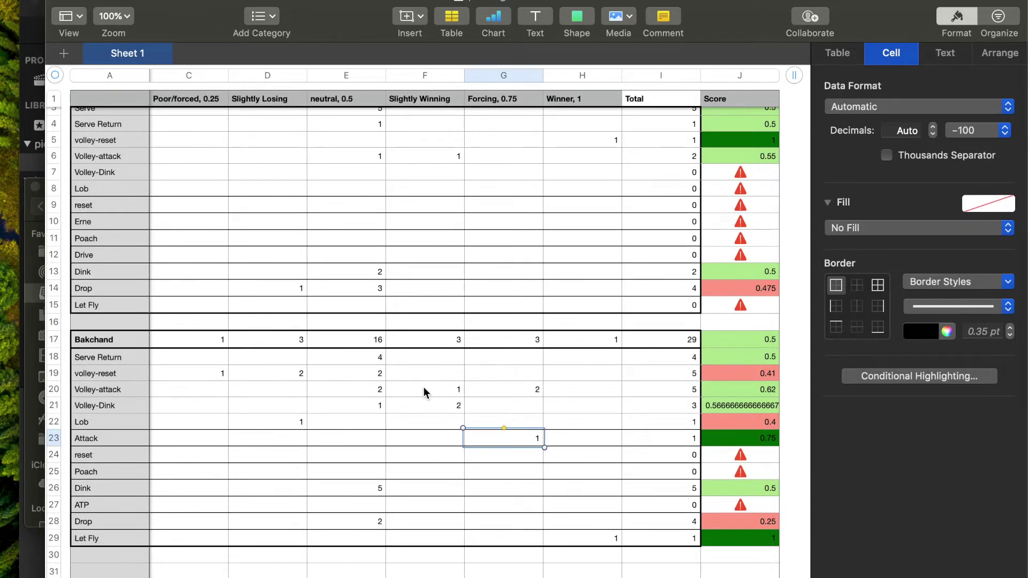
pyautogui.moveTo(349, 388); pyautogui.dragTo(495, 411)
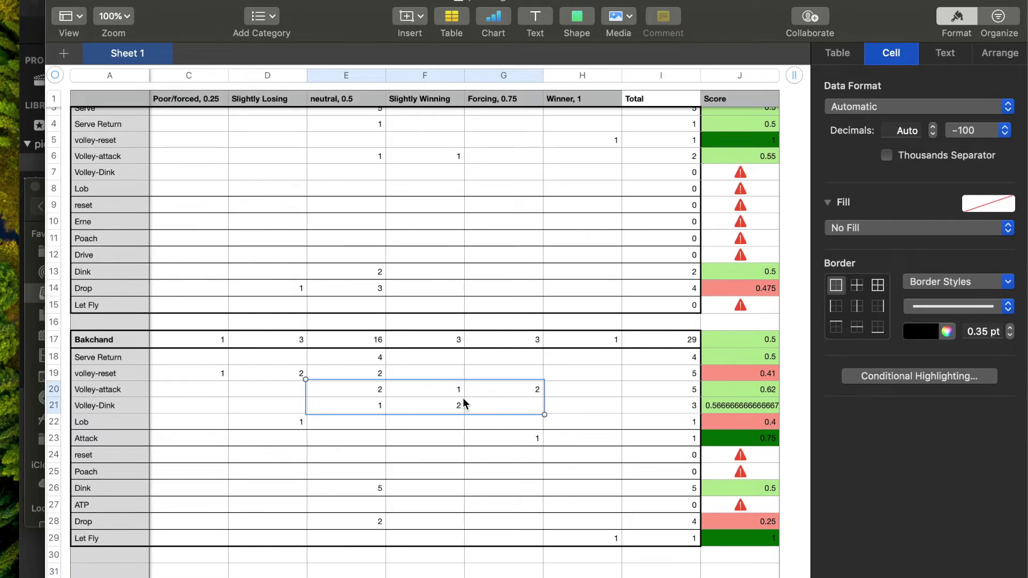
pyautogui.scroll(1, 463, 403)
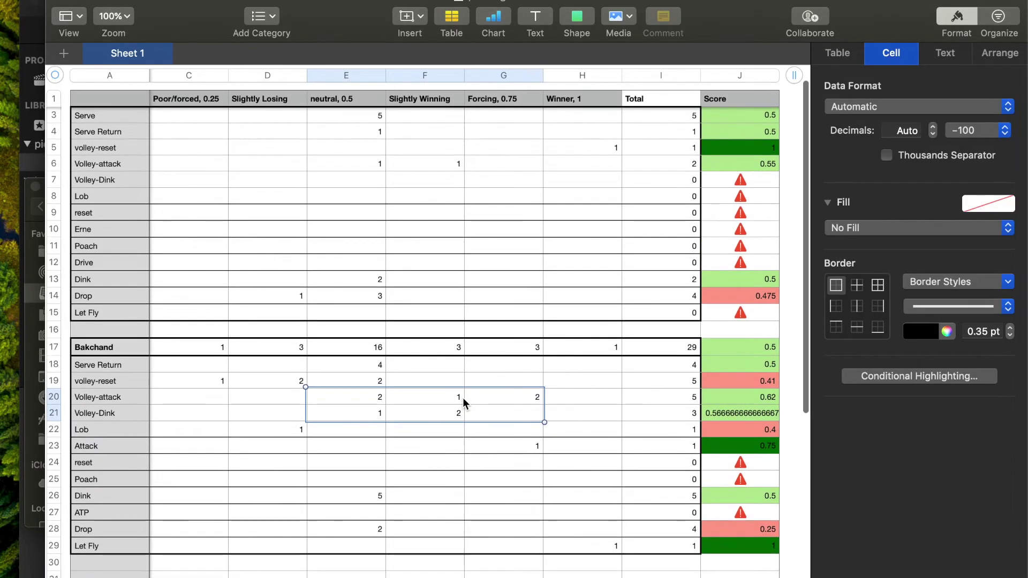
pyautogui.moveTo(209, 382); pyautogui.dragTo(351, 377)
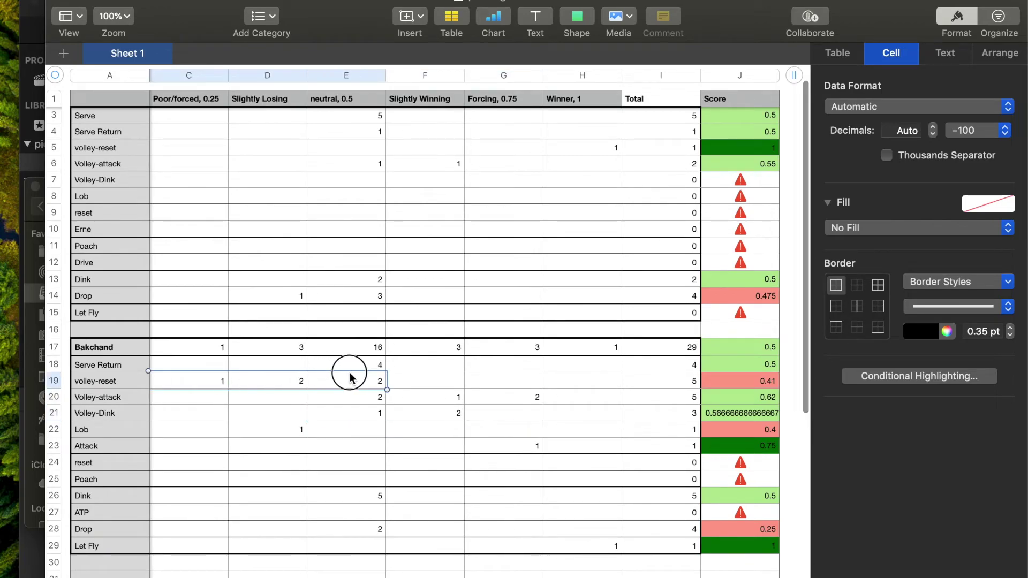
pyautogui.moveTo(511, 397); pyautogui.dragTo(369, 413)
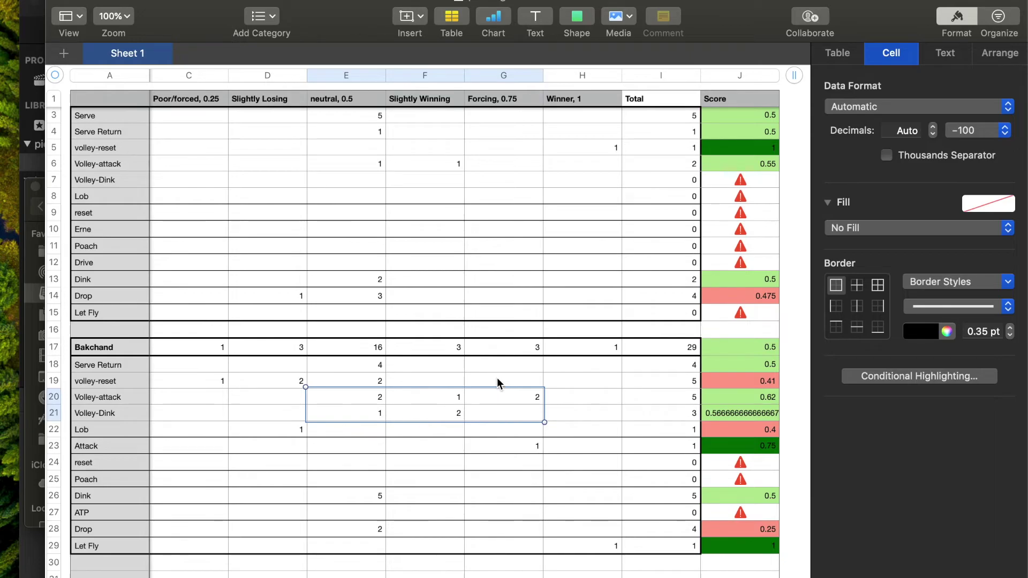
pyautogui.hscroll(-3, 471, 414)
pyautogui.scroll(2, 472, 413)
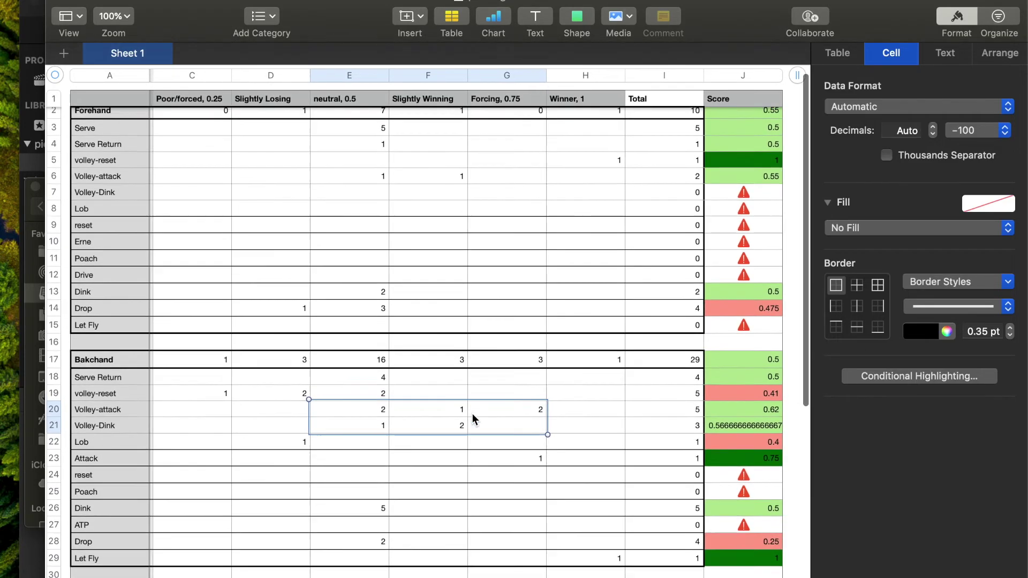
pyautogui.hscroll(-2, 472, 413)
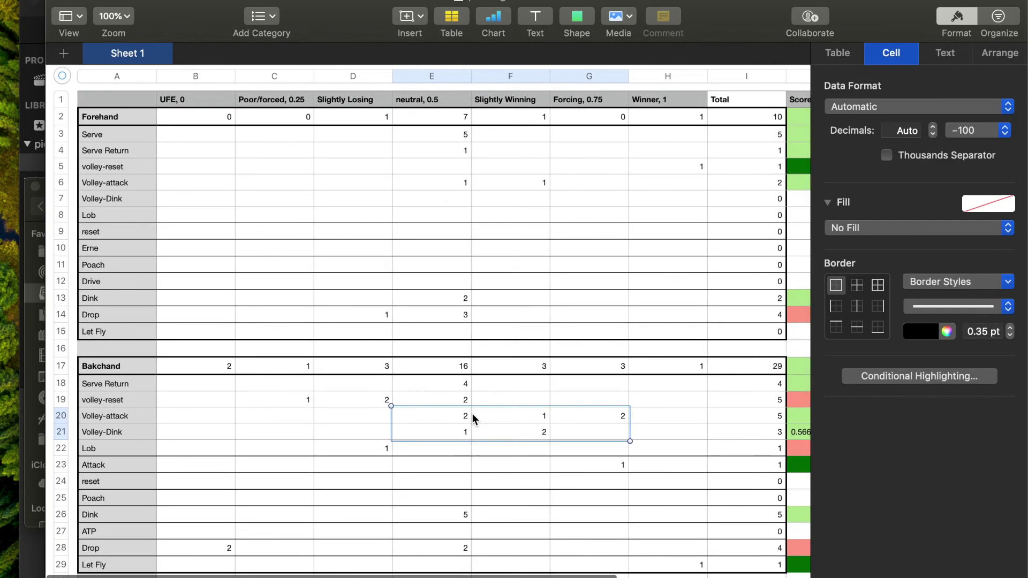
pyautogui.scroll(-2, 472, 413)
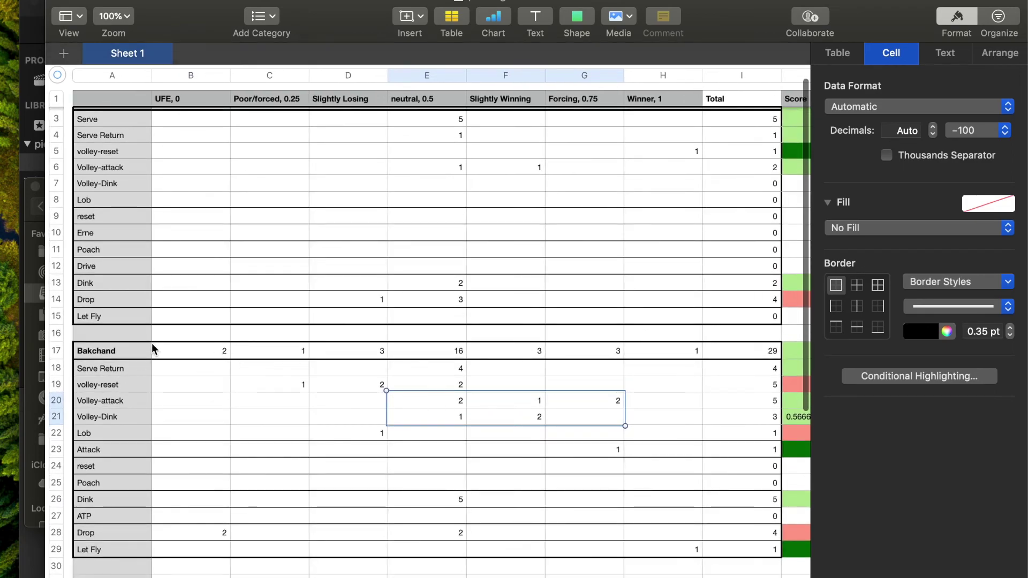